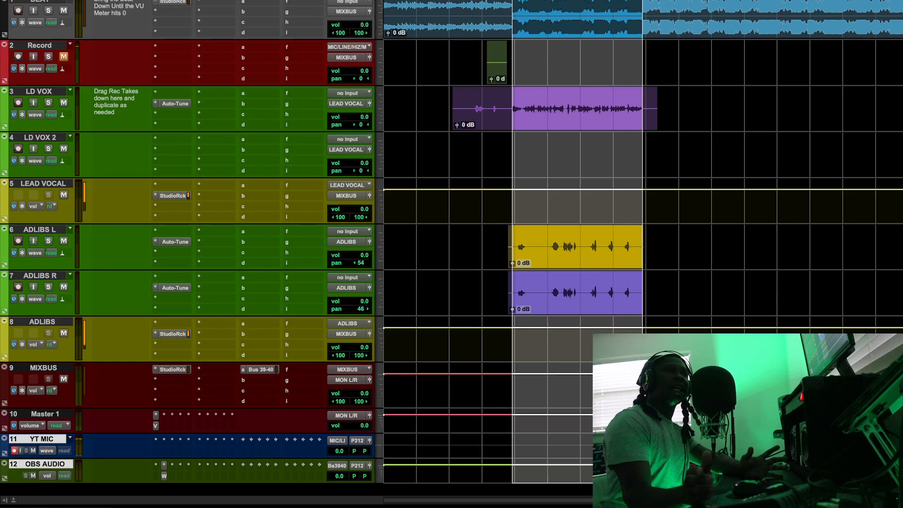
Step: Play from just before the vocal section with LEAD VOCAL's StudioRack open, and mute the ADLIBS, ADLIBS R and ADLIBS L tracks
left_click(499, 20)
key("space")
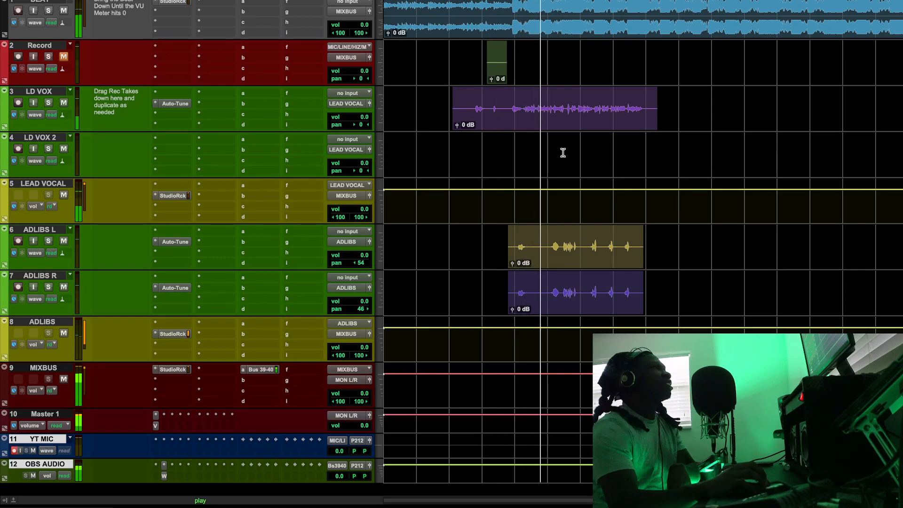
left_click(173, 196)
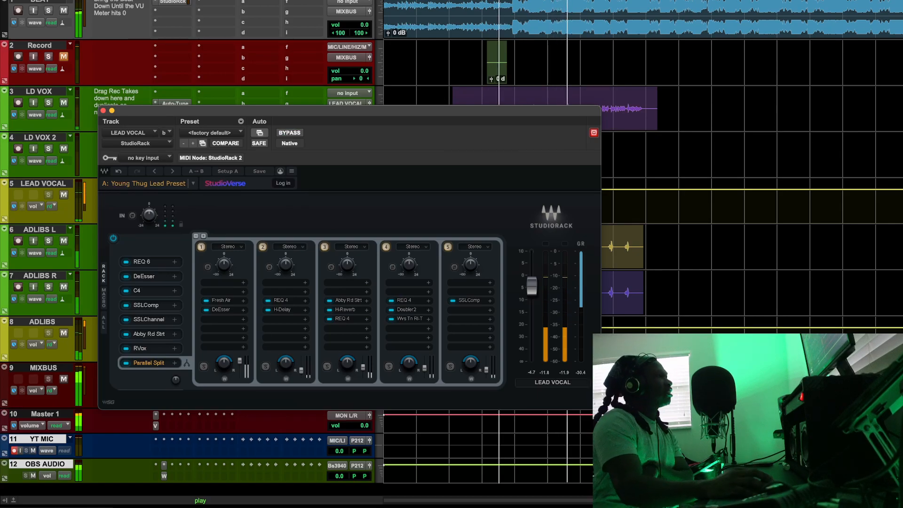
left_click(63, 333)
left_click(63, 286)
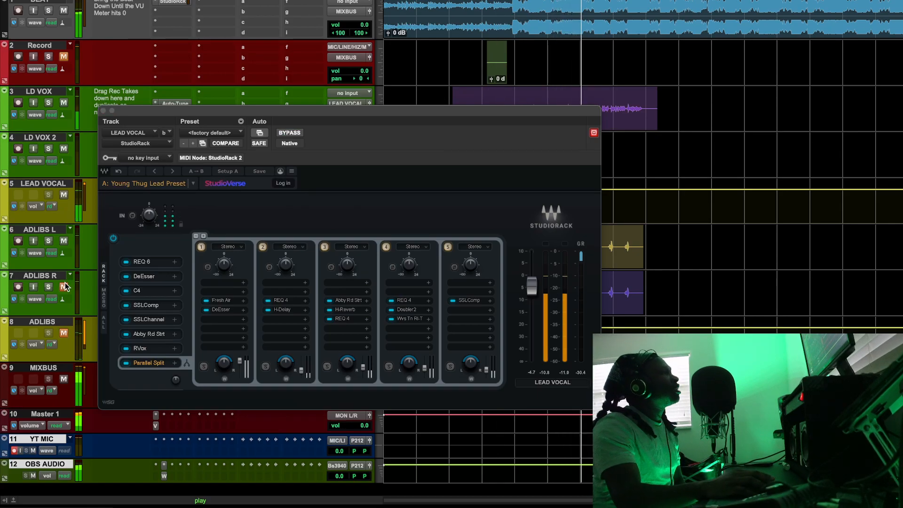
left_click(66, 241)
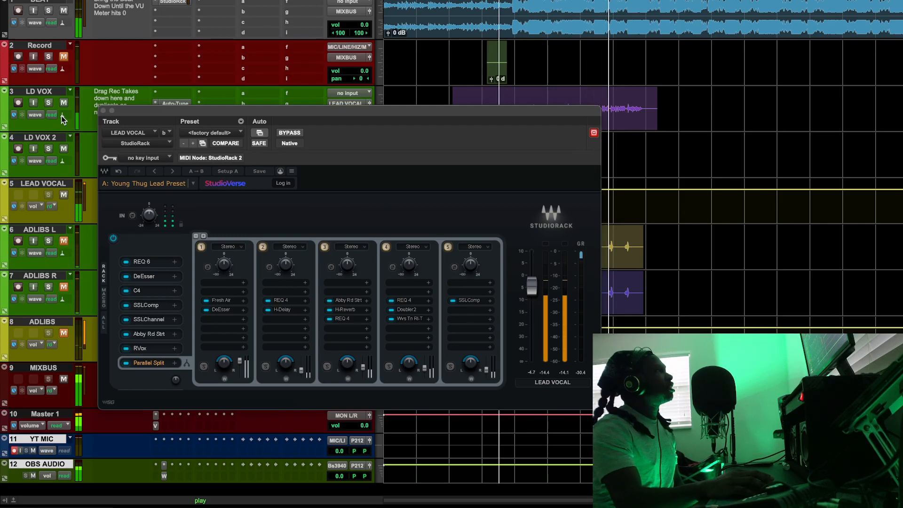
Step: Compare playback with the LEAD VOCAL track muted and unmuted, and close its StudioRack window
left_click(66, 194)
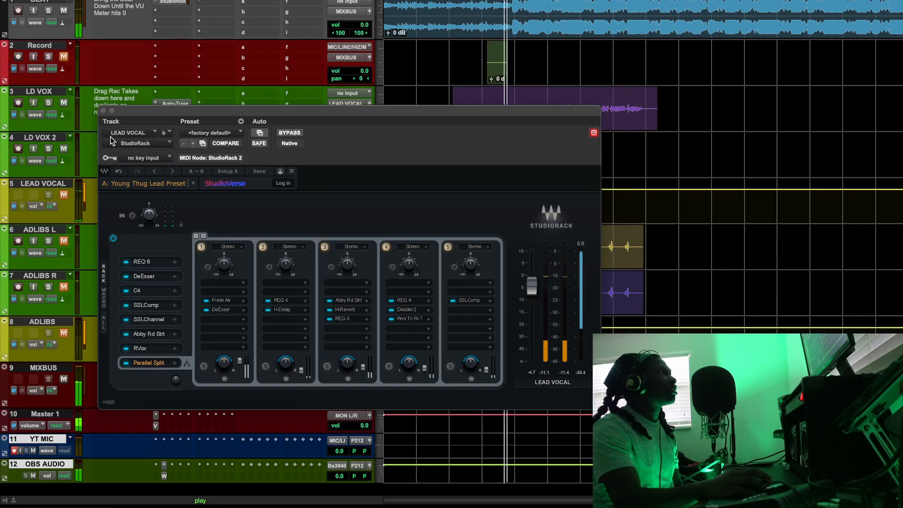
left_click(61, 194)
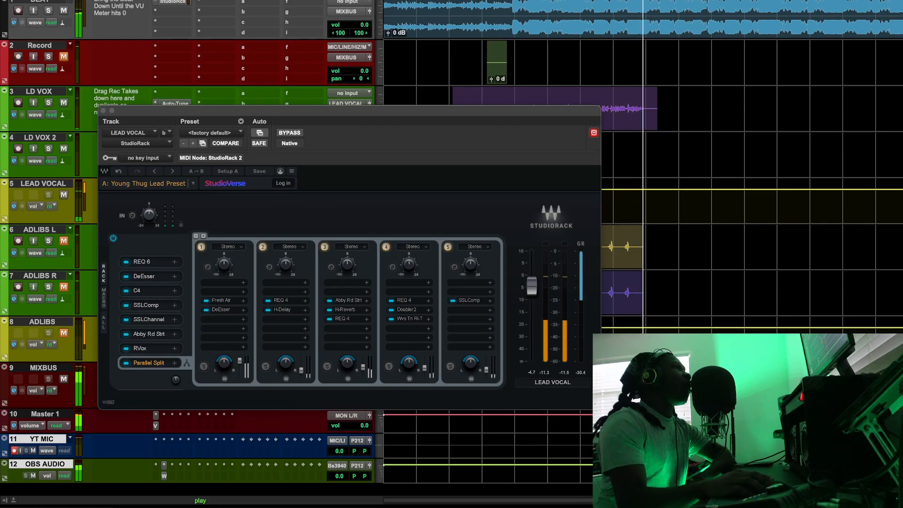
key("space")
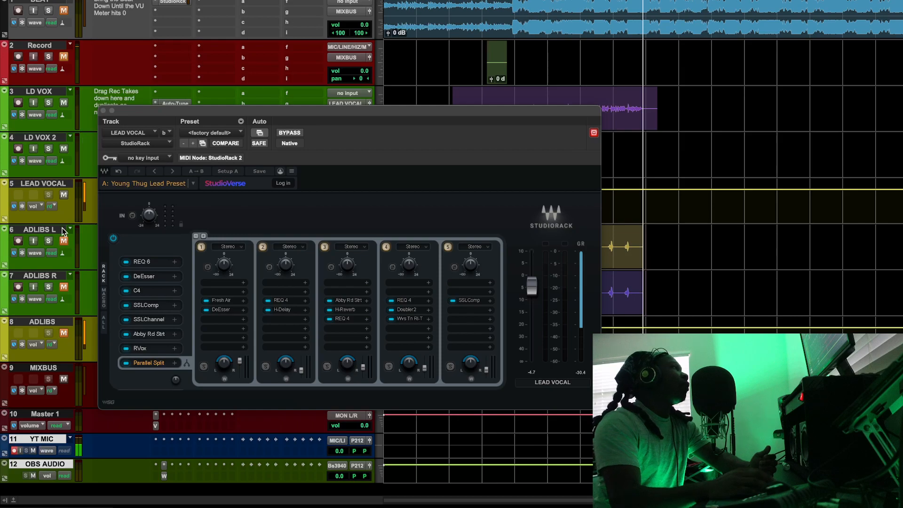
left_click_drag(200, 111, 313, 101)
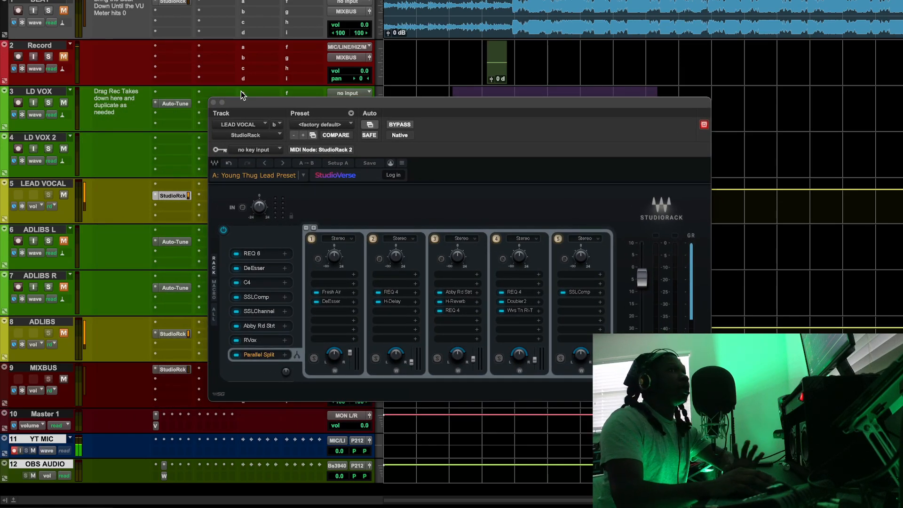
left_click(213, 102)
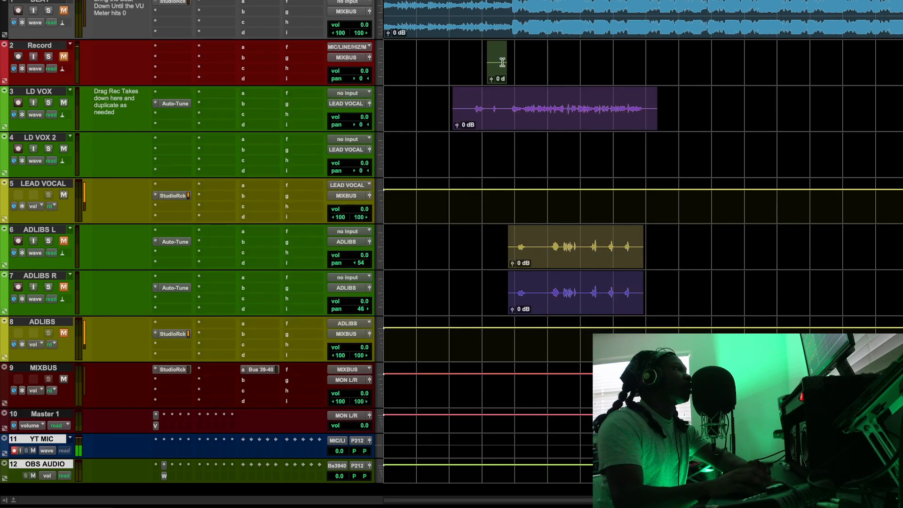
Step: Bypass StudioRack on LEAD VOCAL during playback and raise the LD VOX track volume to +12.0 dB
key("space")
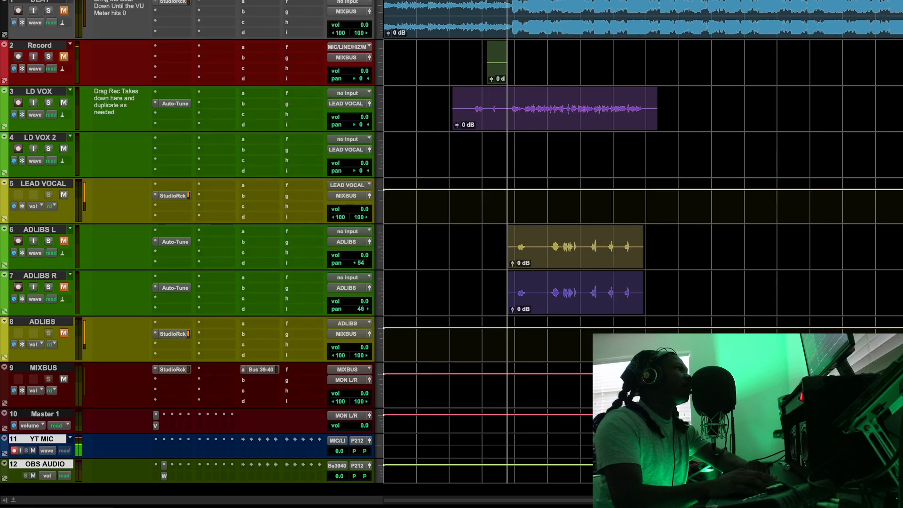
left_click(173, 195)
left_click(400, 124)
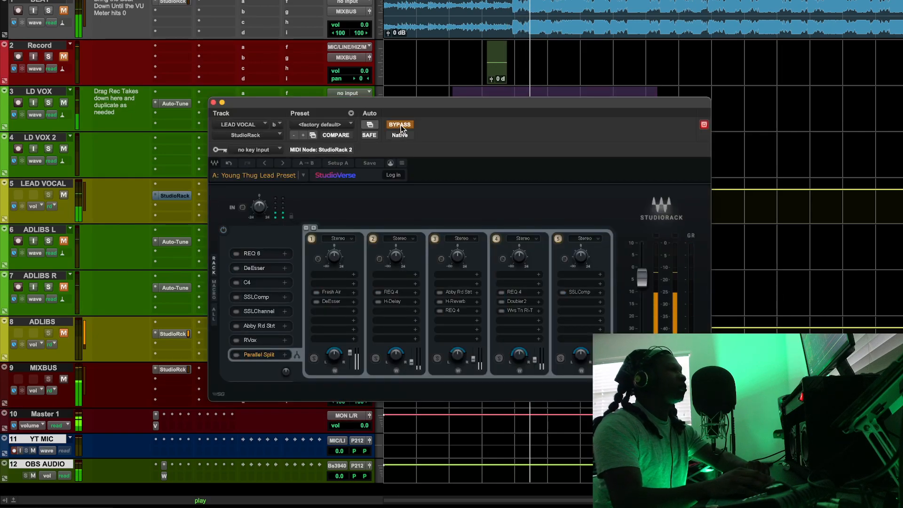
left_click_drag(362, 105, 359, 200)
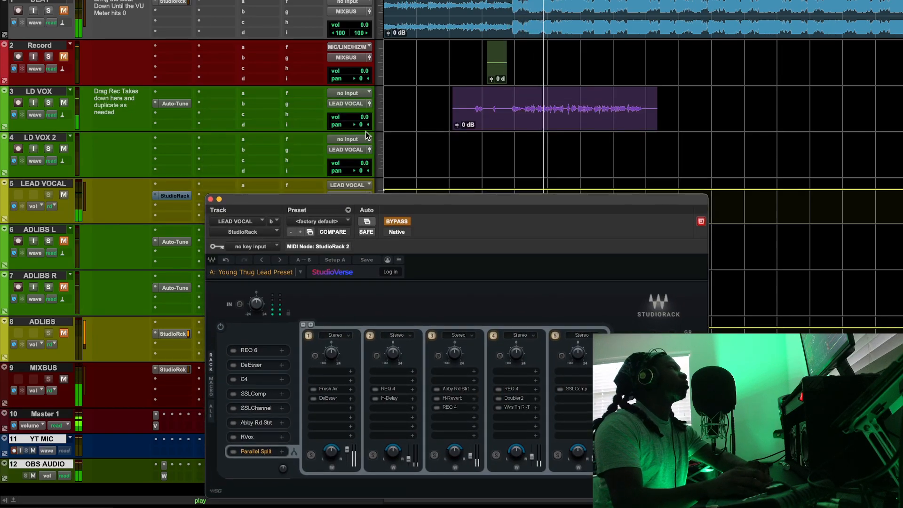
mouse_move(364, 118)
left_mouse_down()
mouse_move(367, 109)
mouse_move(366, 117)
left_mouse_up()
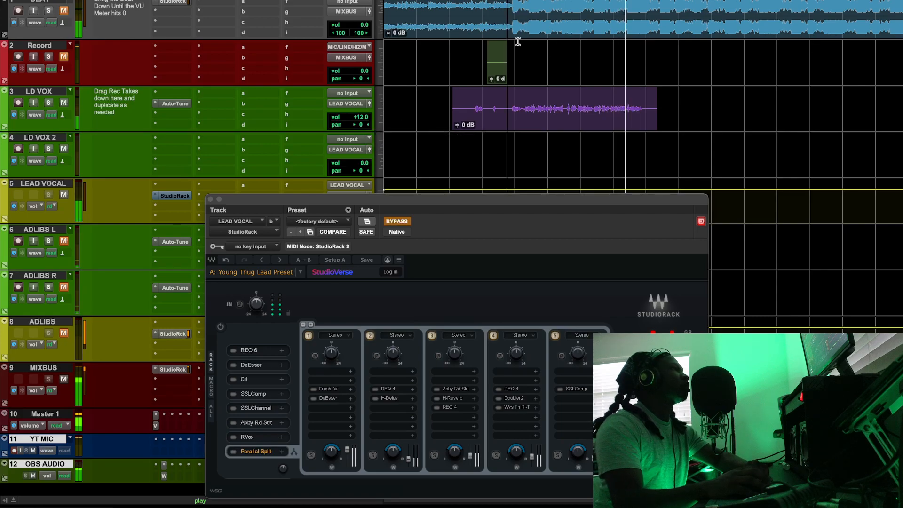
Step: Replay the vocal section, set the LD VOX volume to +0.6 dB and reactivate StudioRack on LEAD VOCAL
left_click(499, 3)
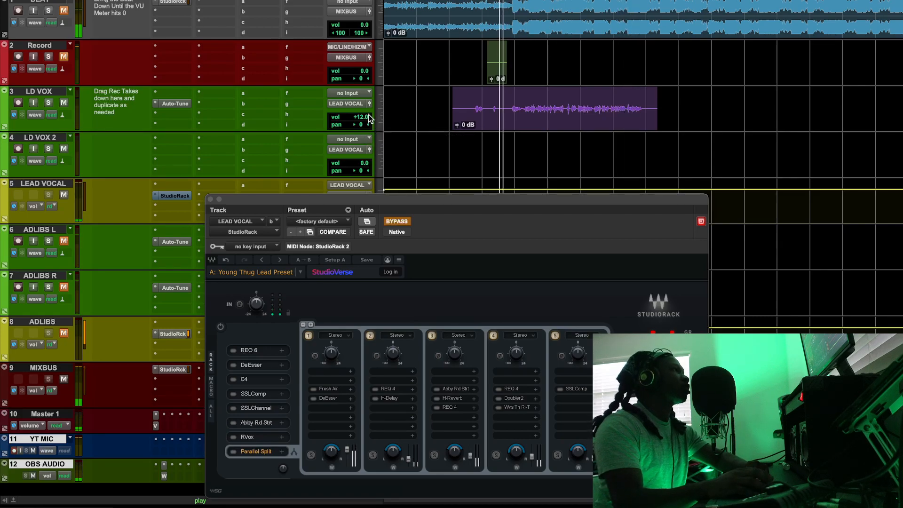
left_click_drag(366, 118, 368, 132)
left_click(397, 221)
left_click_drag(433, 200, 423, 162)
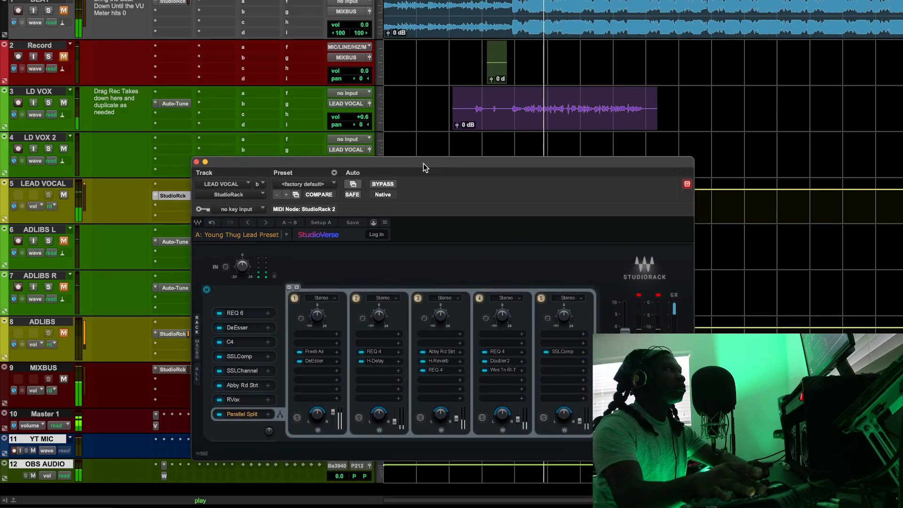
Step: Compare the lead vocal with StudioRack bypassed and active during playback, and stop playback
left_click(384, 182)
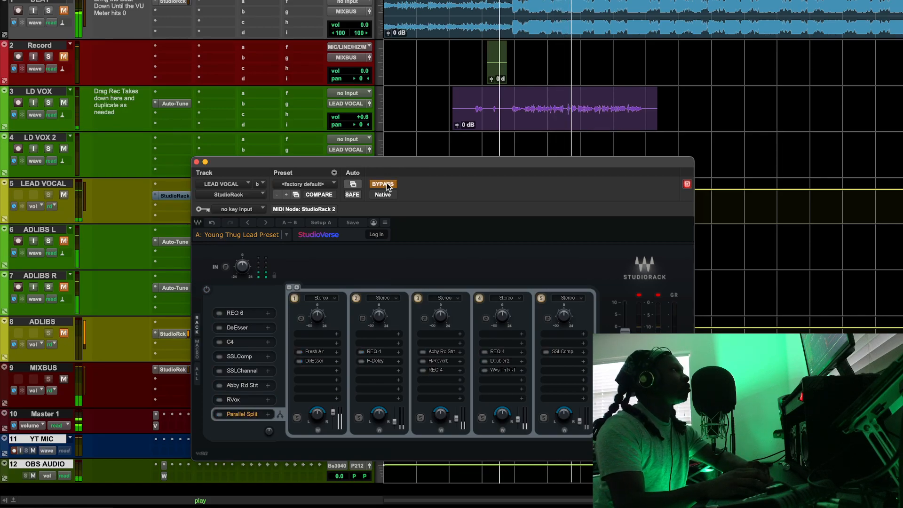
left_click(386, 183)
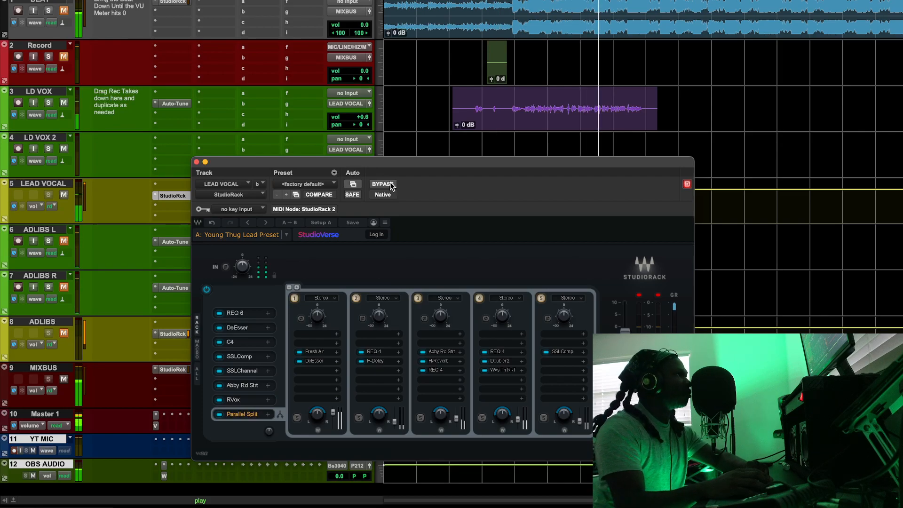
left_click(390, 184)
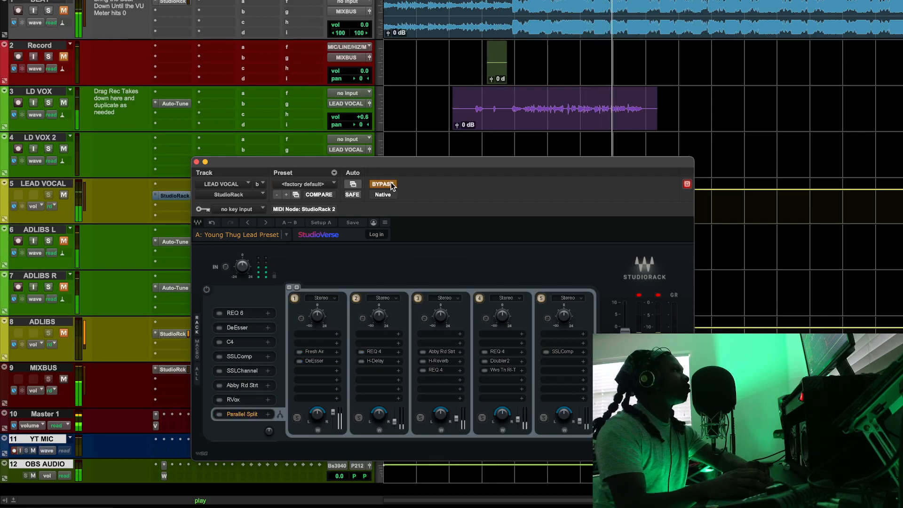
left_click(390, 184)
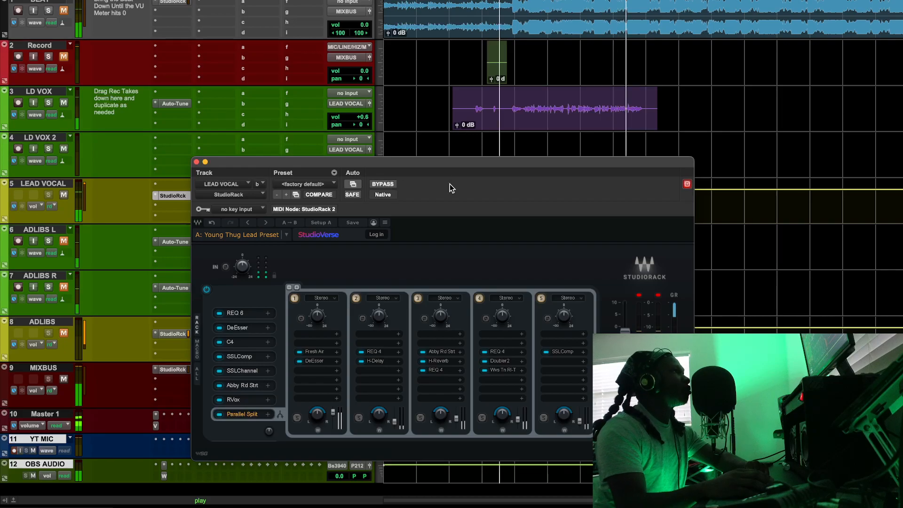
key("space")
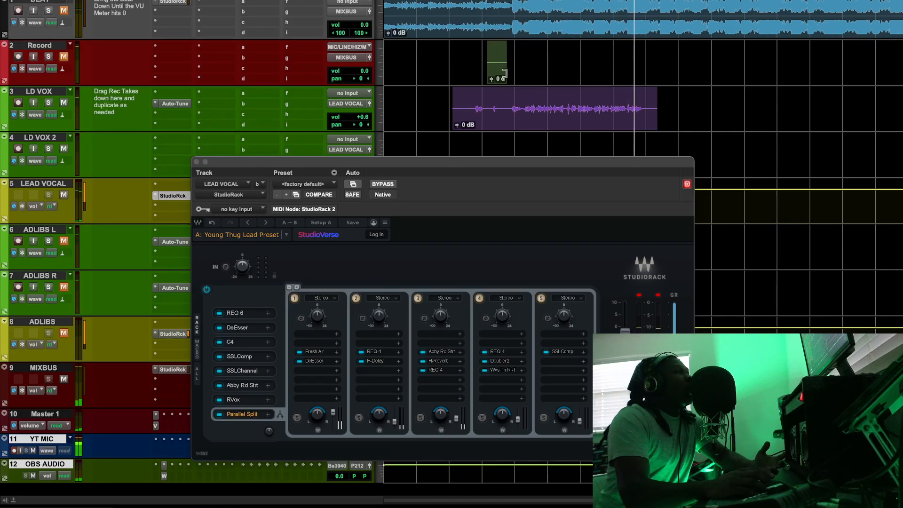
Step: Review the Auto-Tune settings on the LD VOX track and close the plug-in
left_click_drag(511, 163, 516, 96)
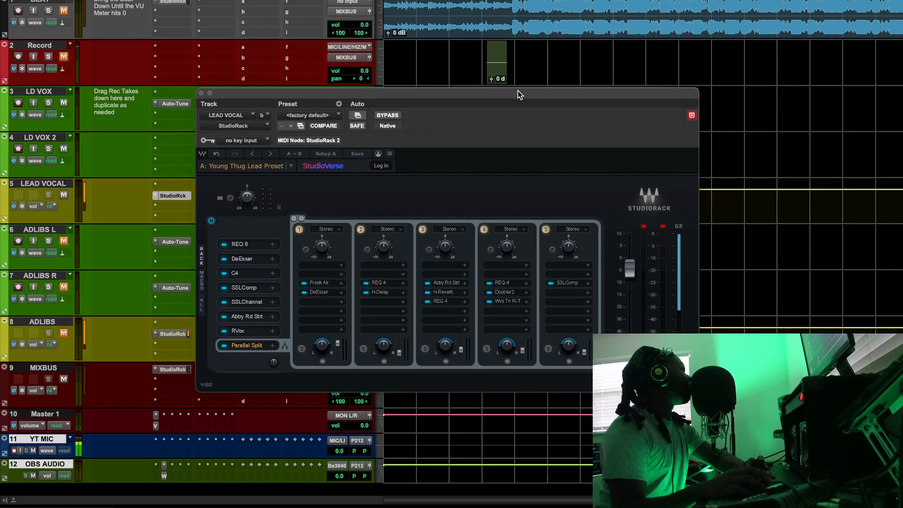
left_click(174, 103)
left_click_drag(421, 100, 345, 18)
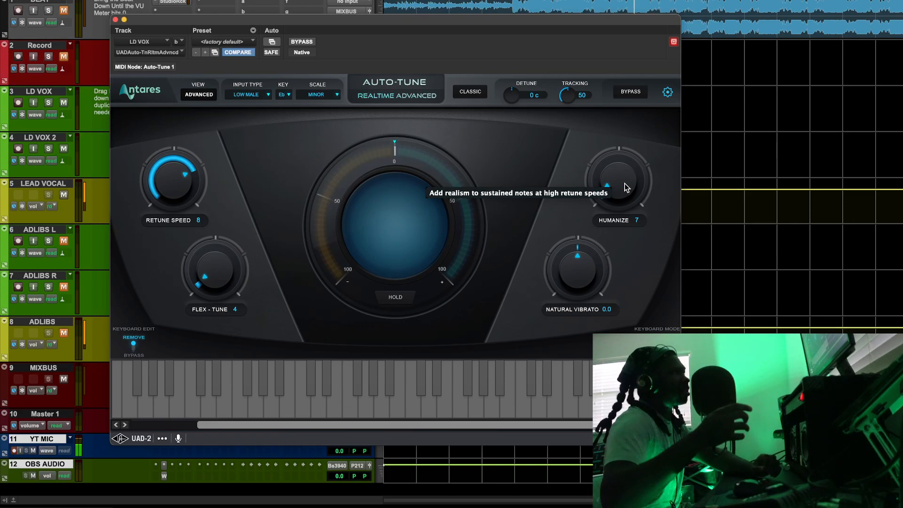
left_click(114, 19)
Step: Open REQ 6 from LEAD VOCAL's StudioRack chain and examine the settings of bands 1 and 4
left_click(182, 195)
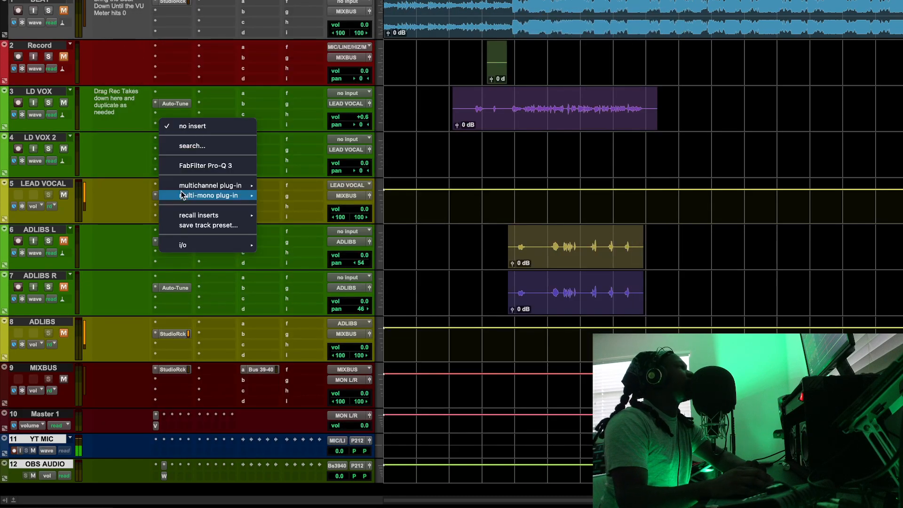
left_click(190, 196)
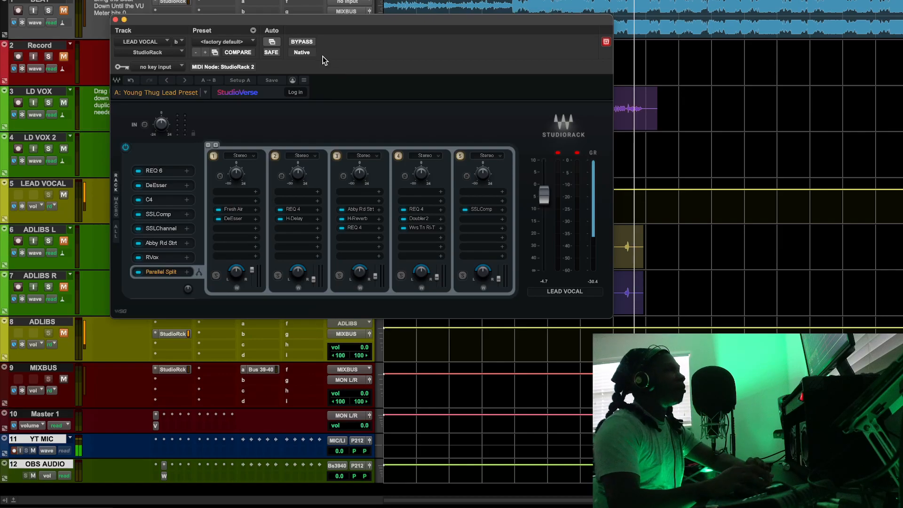
left_click_drag(317, 27, 286, 131)
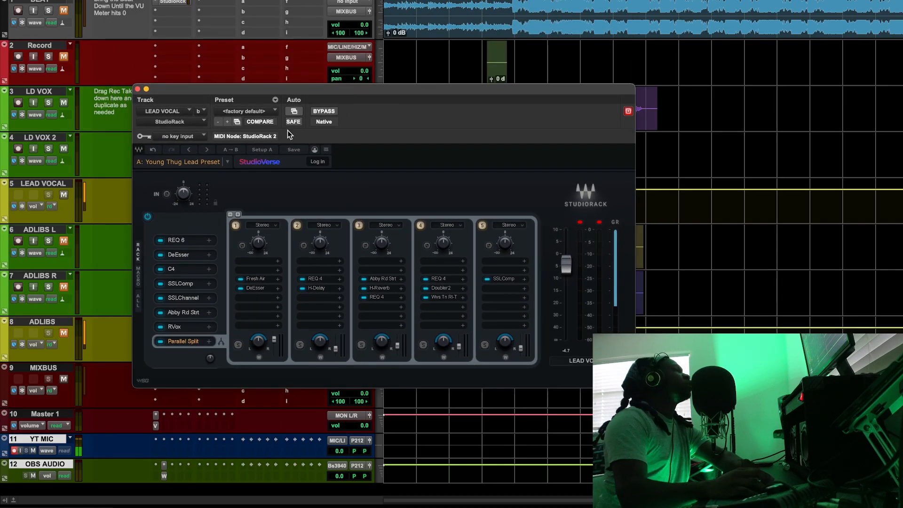
left_click(194, 238)
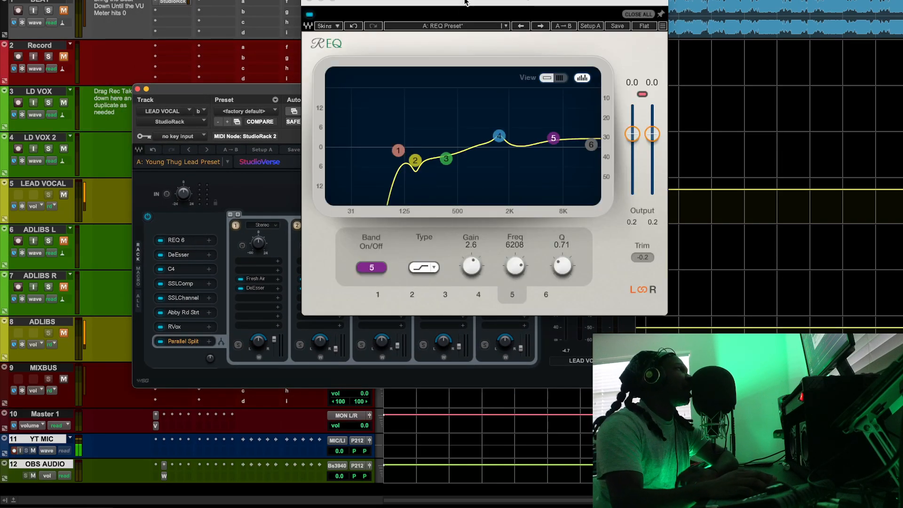
left_click(398, 151)
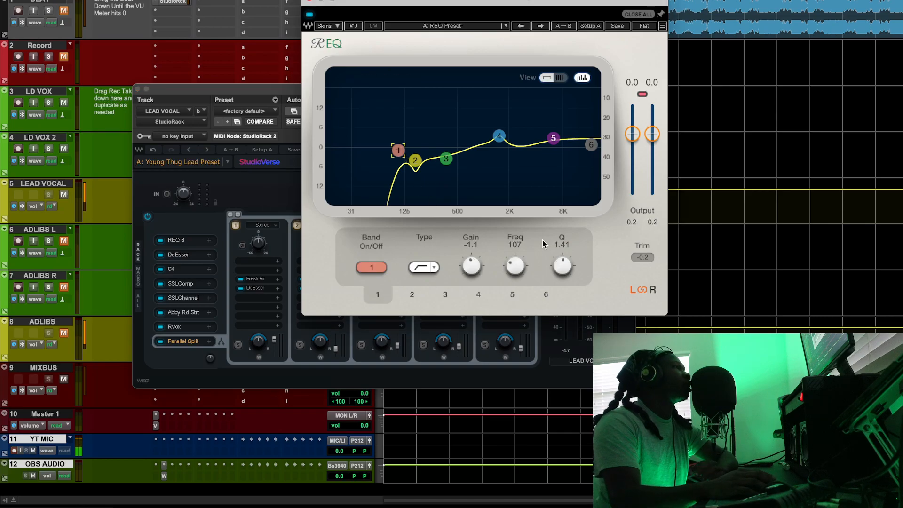
left_click_drag(512, 13, 482, 51)
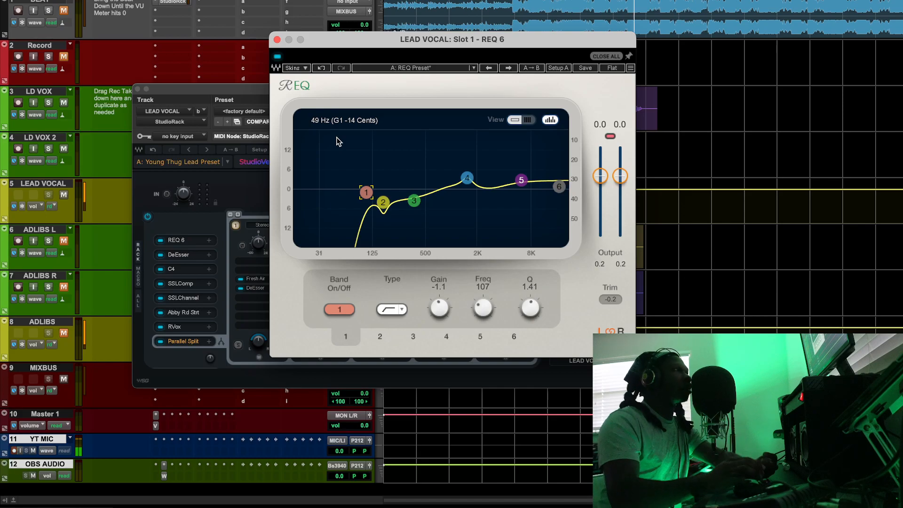
left_click(467, 178)
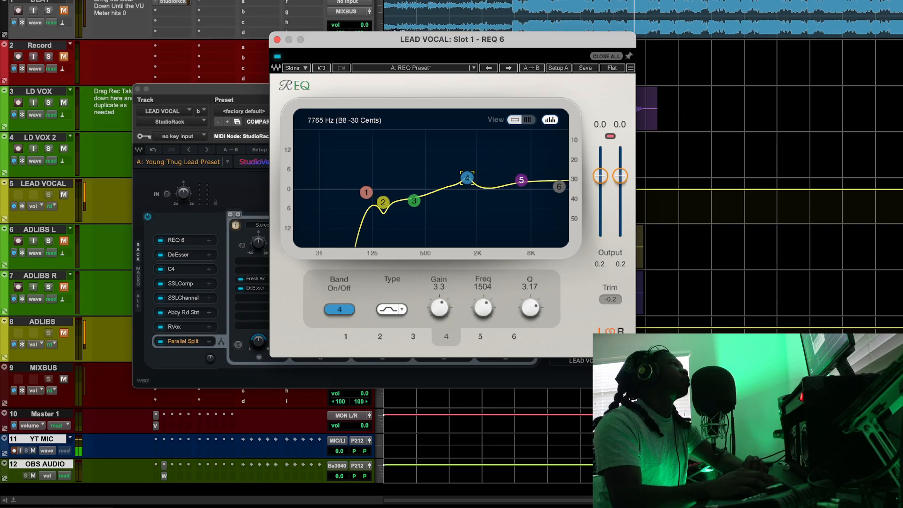
Step: Play the vocal section with the three adlib tracks unmuted and compare the lead vocal with REQ 6 off and on
left_click(509, 17)
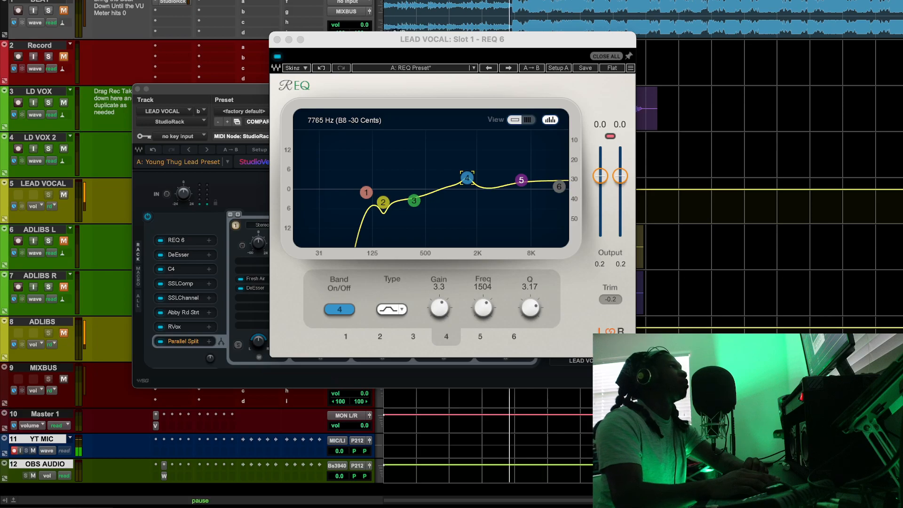
key("space")
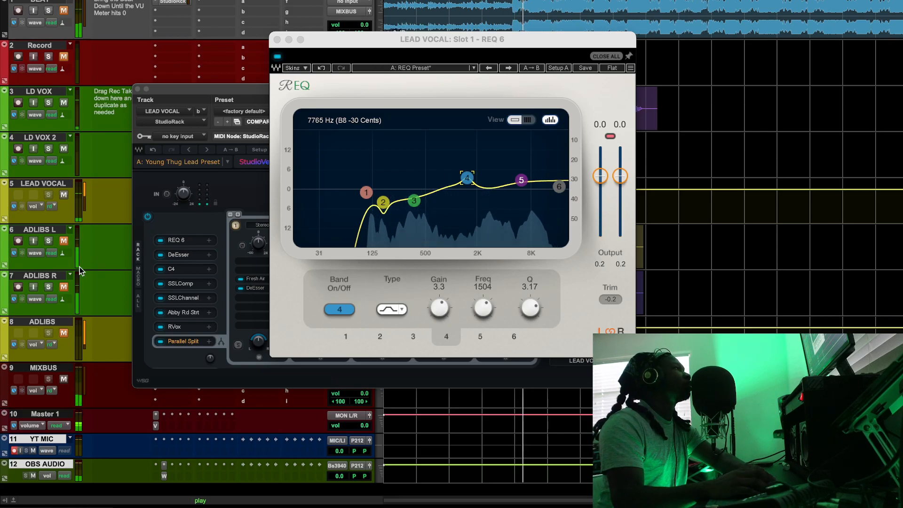
left_click(64, 288)
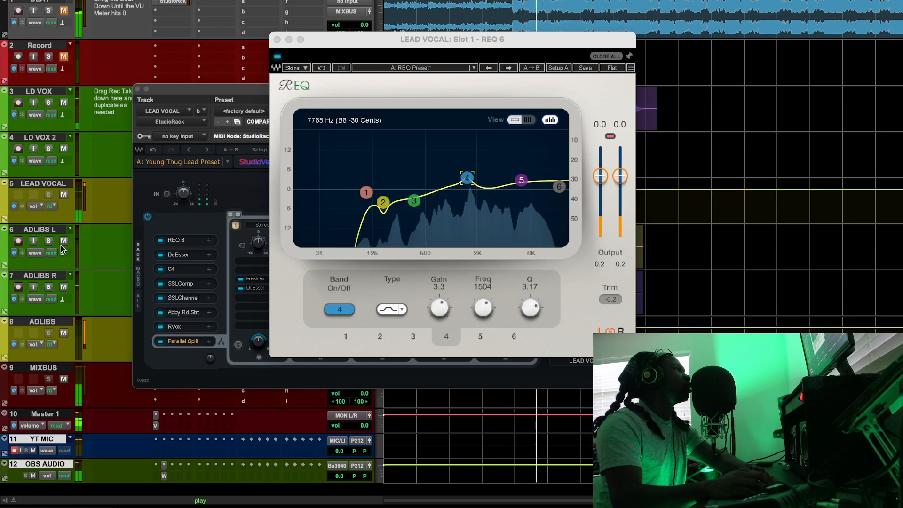
left_click(278, 57)
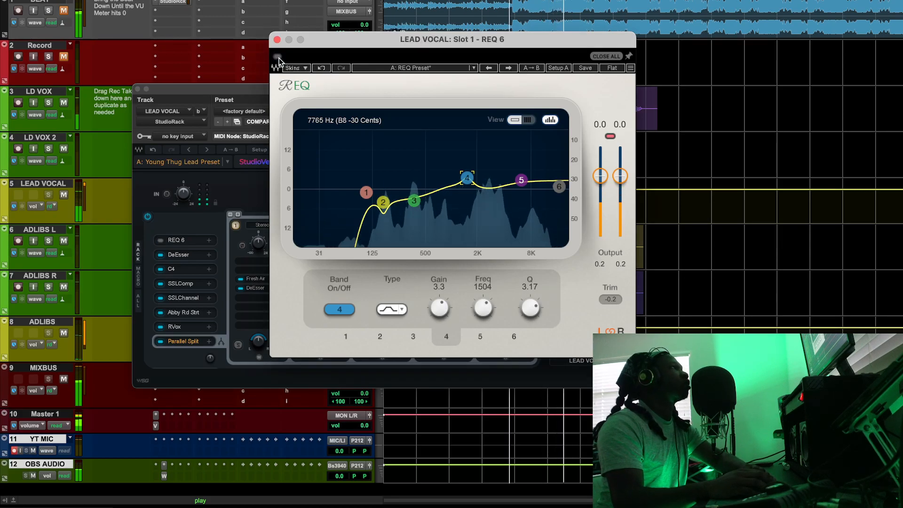
left_click(278, 57)
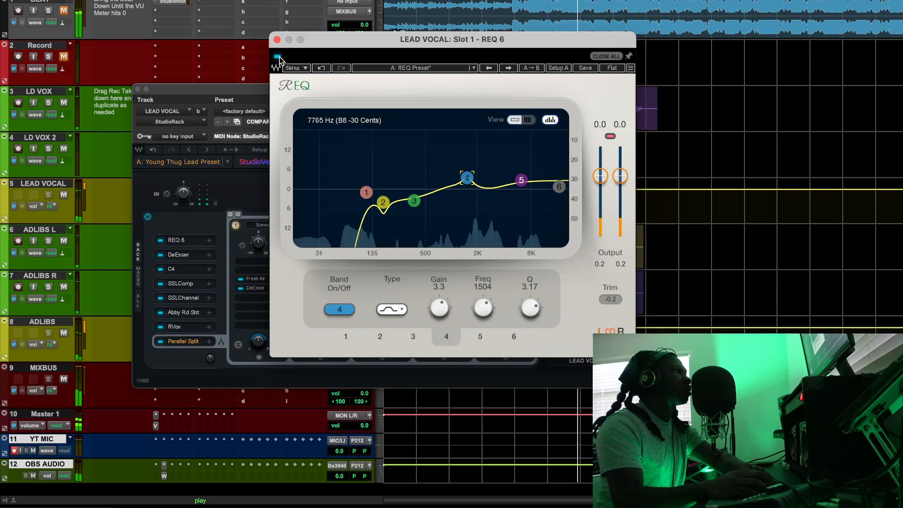
left_click(63, 333)
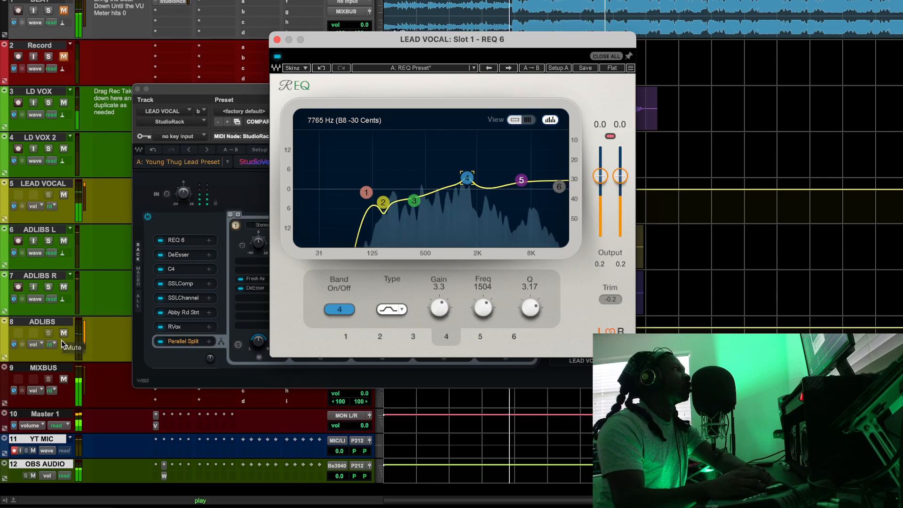
Step: Mute the adlib tracks, compare the lead vocal alone with REQ 6 off and on, and stop playback
left_click(64, 286)
left_click(64, 240)
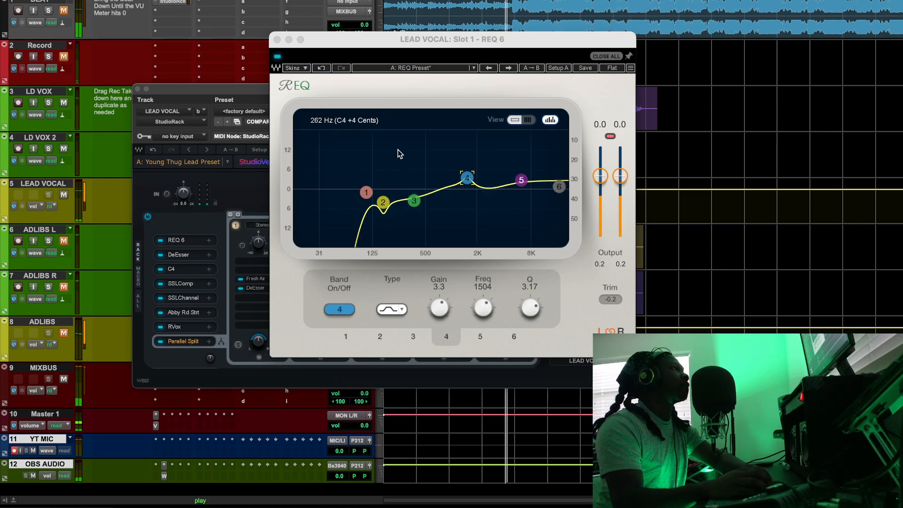
left_click(277, 57)
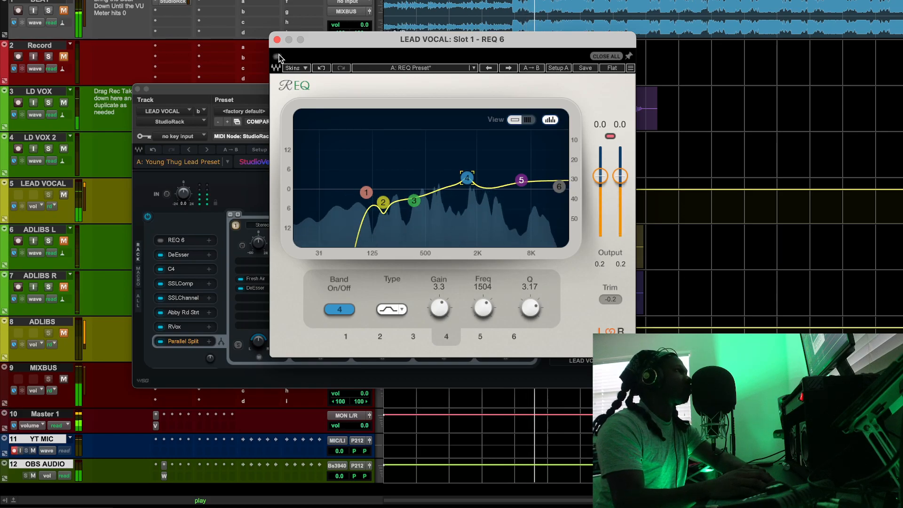
left_click(277, 57)
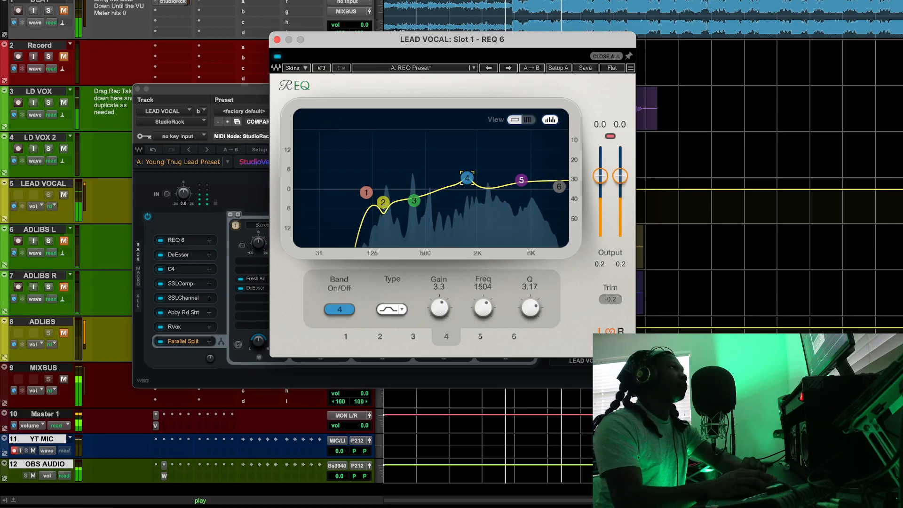
key("space")
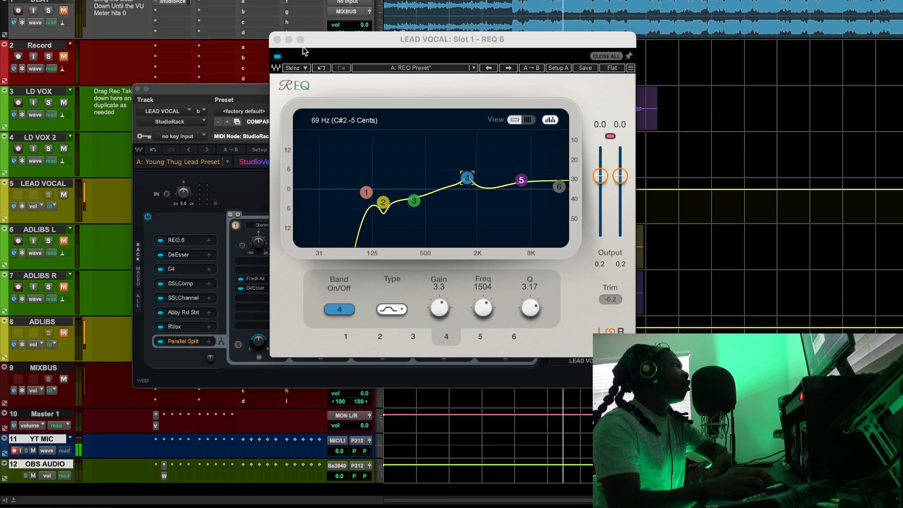
Step: Close REQ 6 and open the DeEsser from LEAD VOCAL's StudioRack chain, placing its window over the rack
left_click(276, 38)
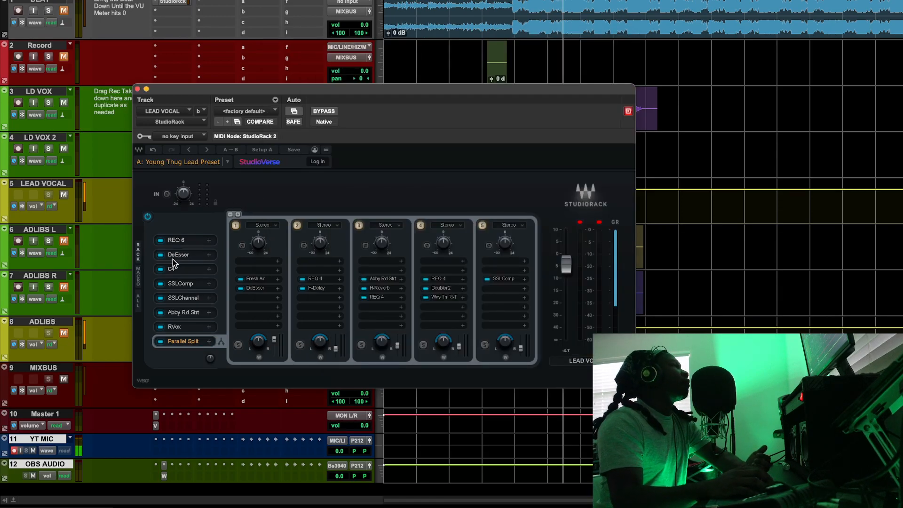
left_click(178, 256)
left_click_drag(511, 55, 515, 112)
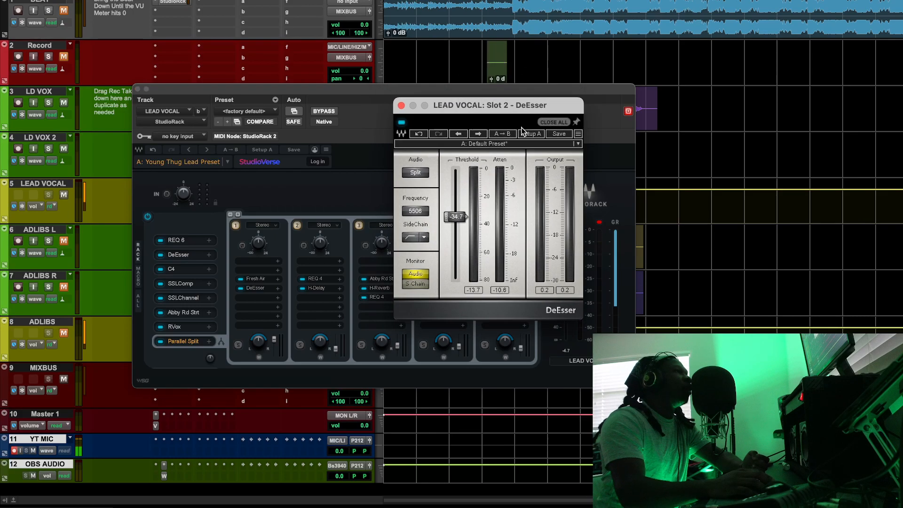
Step: Reopen REQ 6 from LEAD VOCAL's chain and examine the settings of band 5
left_click(196, 240)
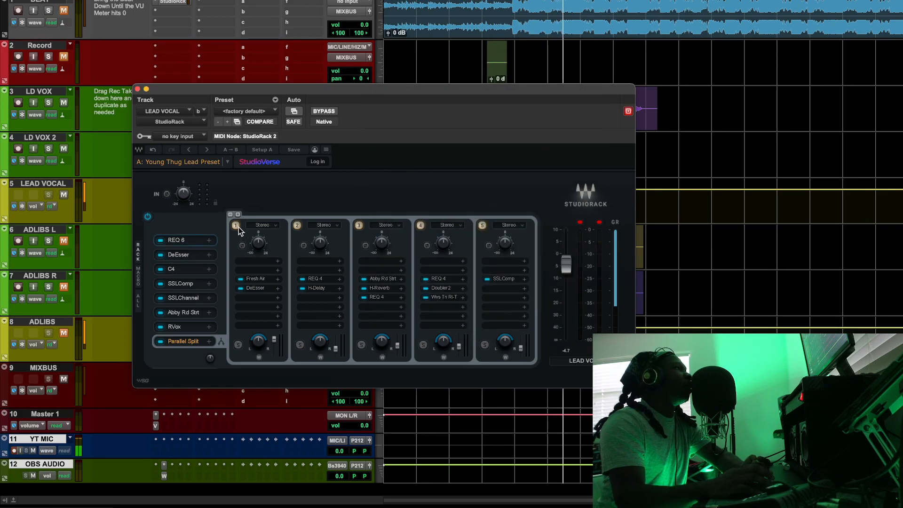
left_click(182, 243)
left_click(521, 181)
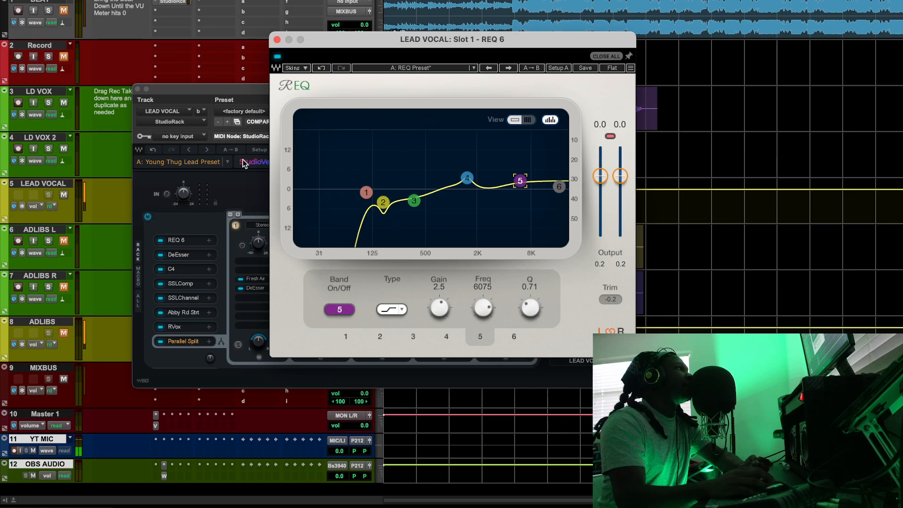
Step: Return to the DeEsser and play the vocal section from the start of the phrase while watching its meters
left_click(178, 255)
left_click(178, 255)
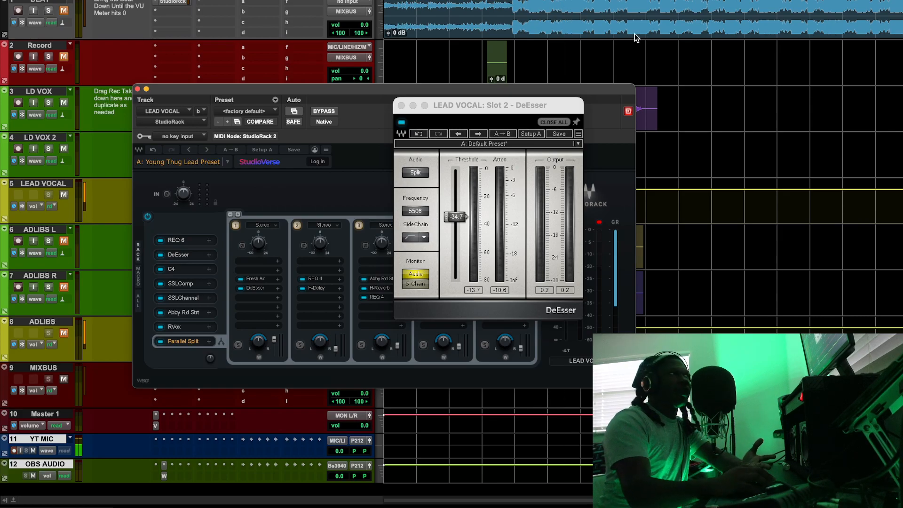
left_click(512, 5)
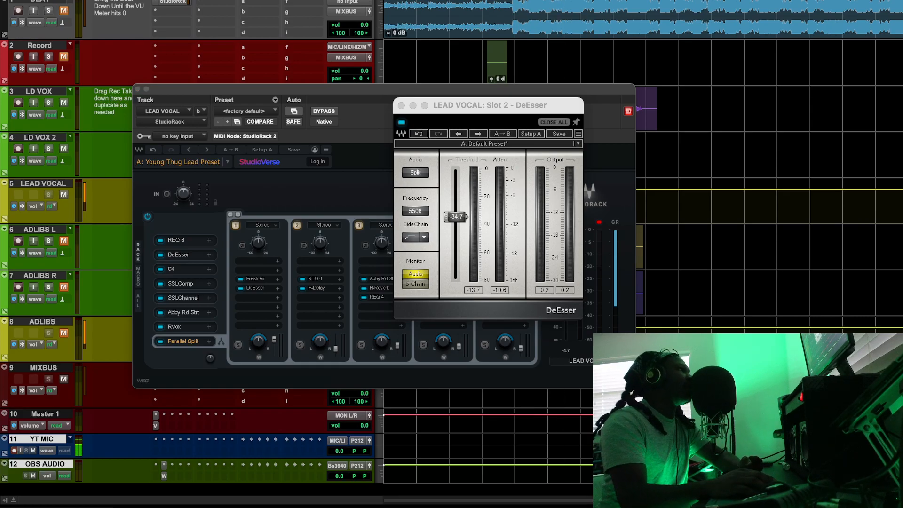
key("space")
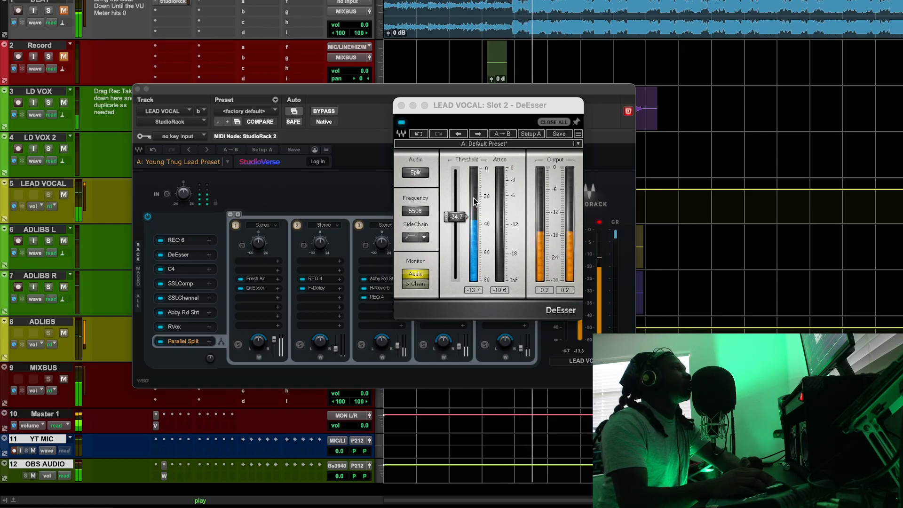
left_click(598, 222)
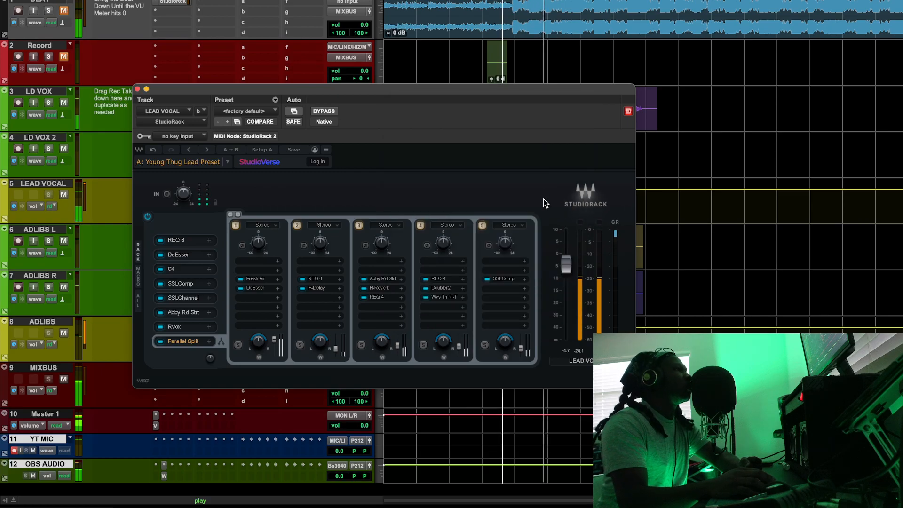
left_click(182, 253)
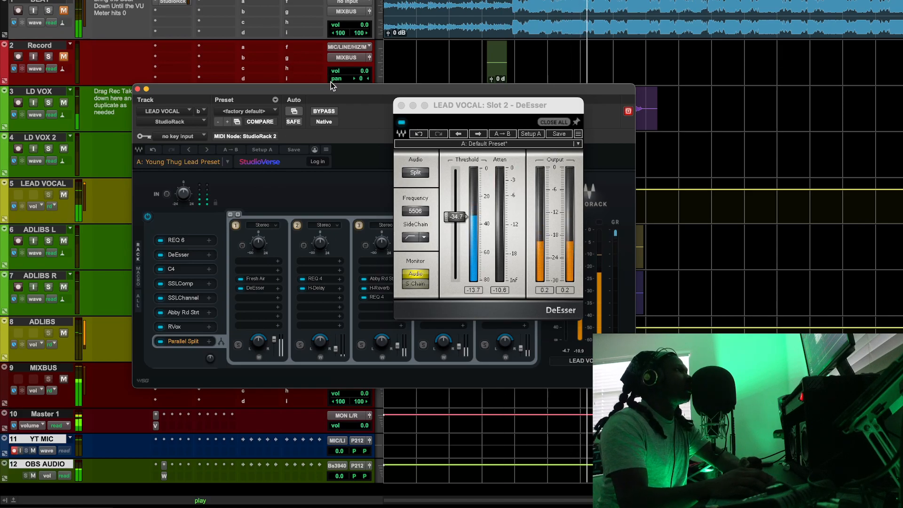
Step: Toggle the mutes on the ADLIBS, ADLIBS R and ADLIBS L tracks while the DeEsser is monitored
left_click(63, 333)
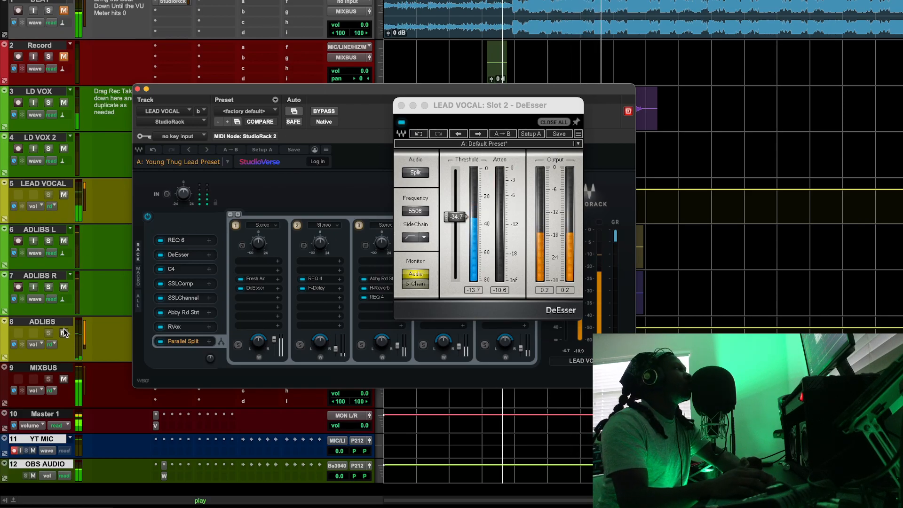
left_click(65, 286)
left_click(64, 241)
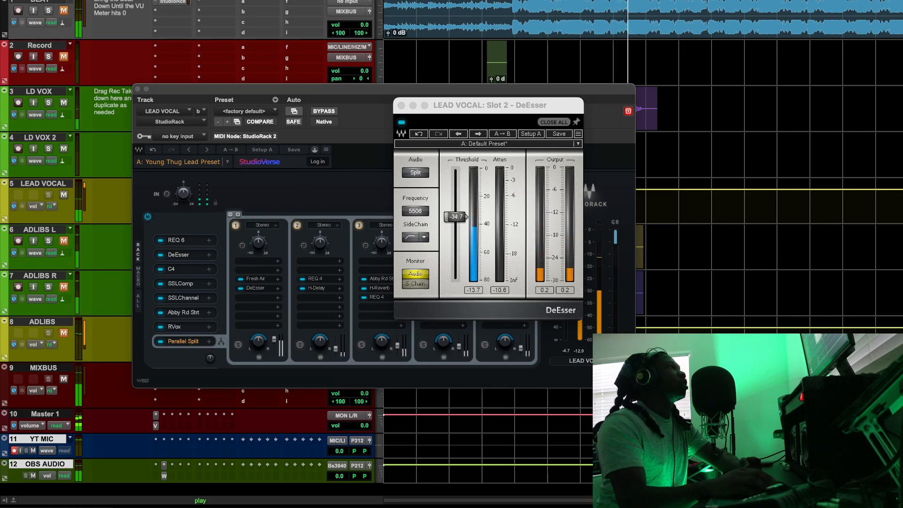
Step: Close the DeEsser, open C4 from LEAD VOCAL's chain with its window over the rack, and examine its band settings
left_click(188, 272)
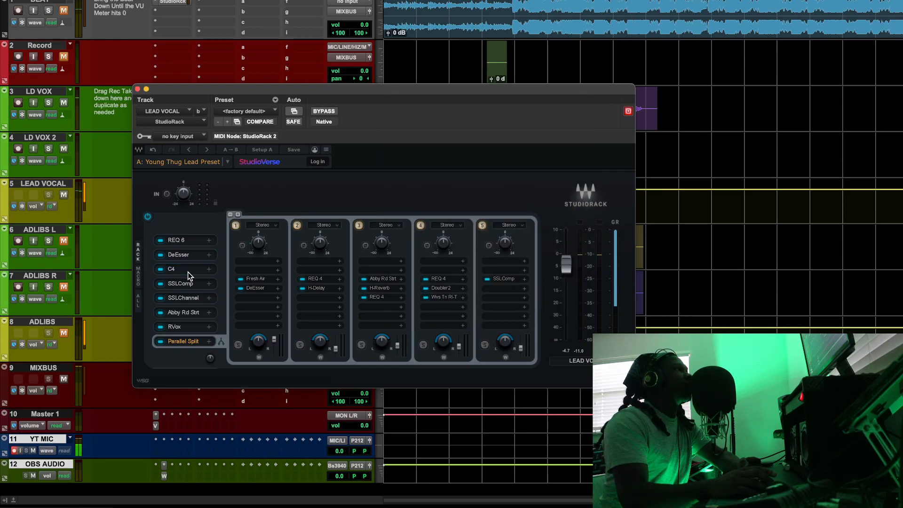
left_click(188, 272)
left_click_drag(496, 34, 523, 117)
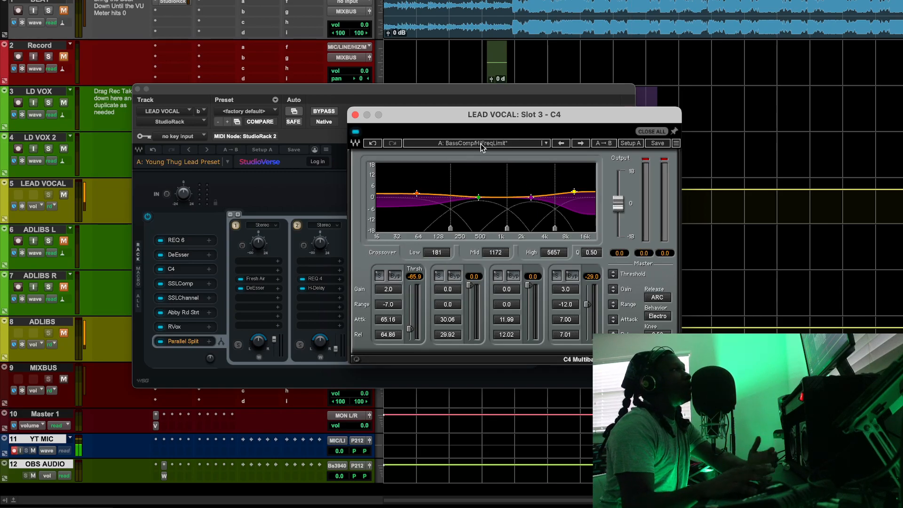
Step: Play the vocal section and compare the lead vocal with C4 off and on
key("space")
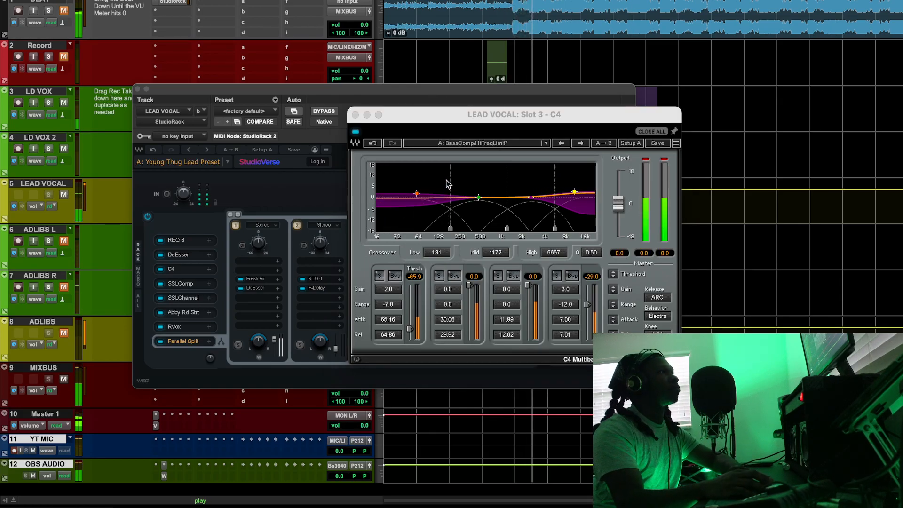
left_click(355, 133)
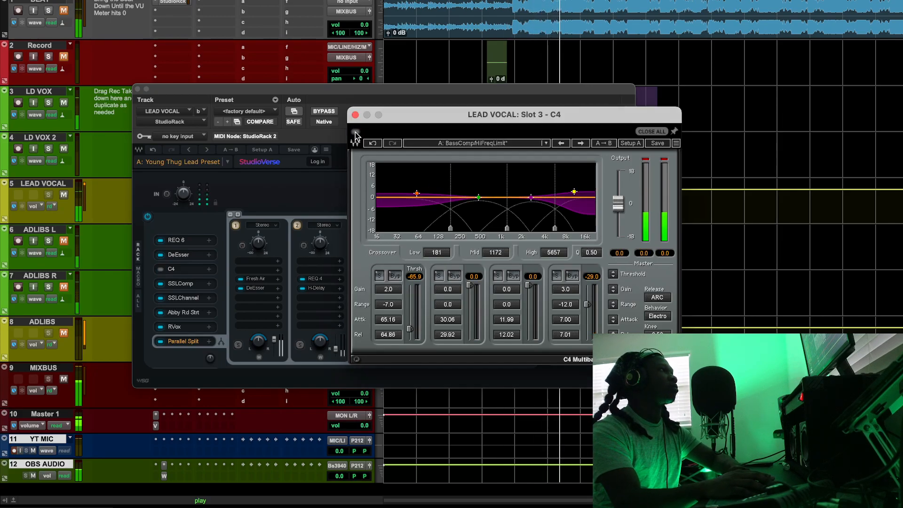
left_click(354, 132)
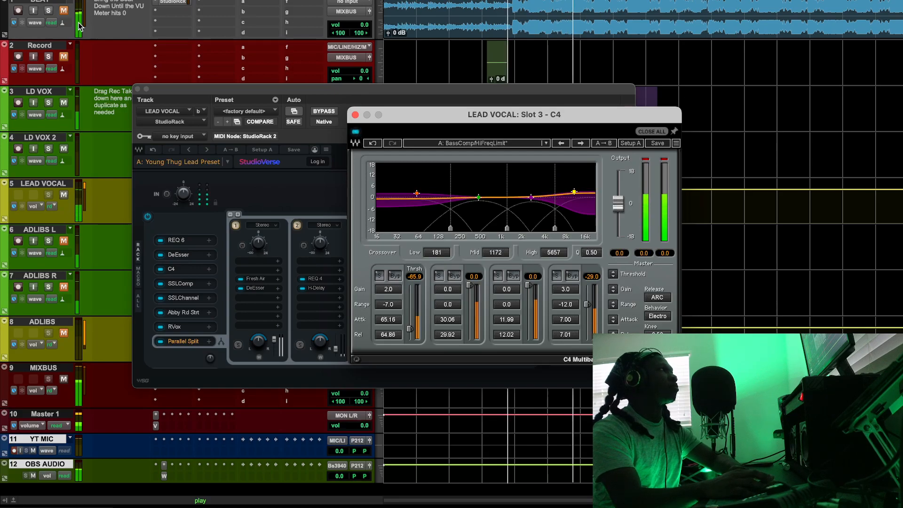
Step: Repeat the C4 off and on comparison with the BEAT track temporarily unmuted, leave C4 active, and stop playback
left_click(63, 10)
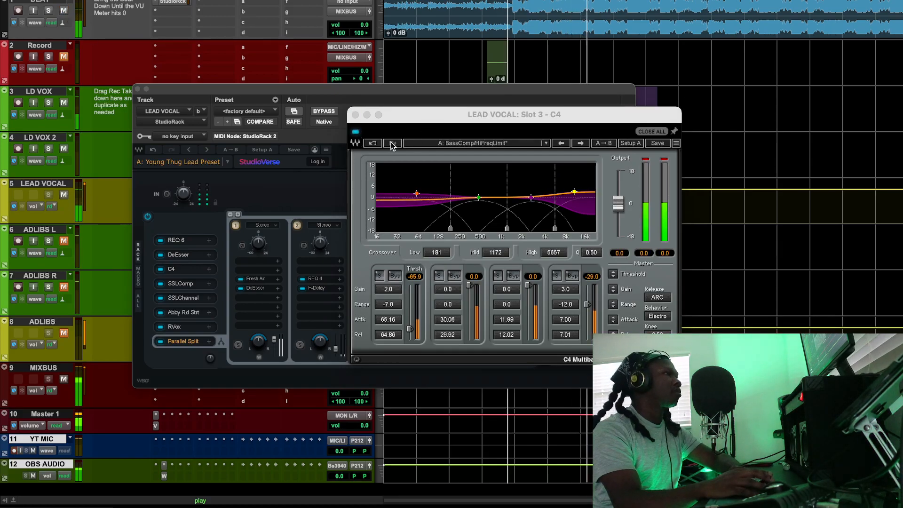
left_click(356, 133)
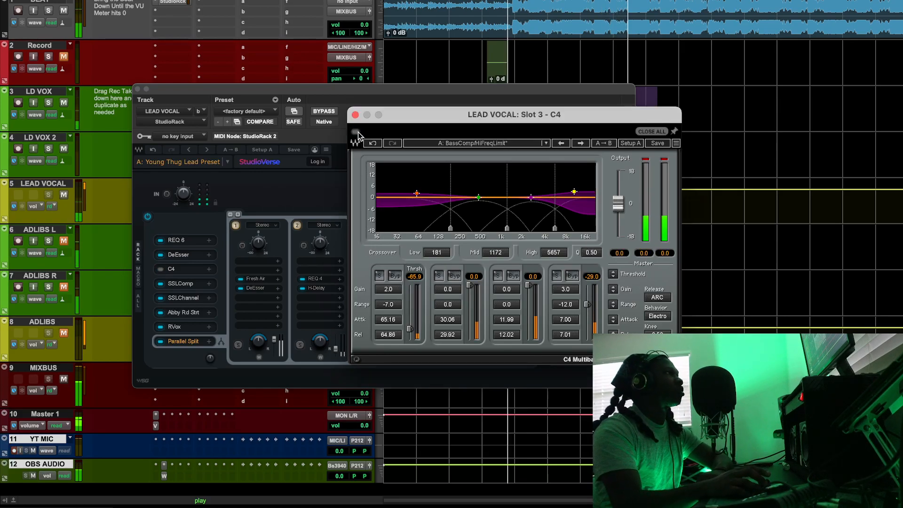
left_click(547, 66)
key("space")
key("space")
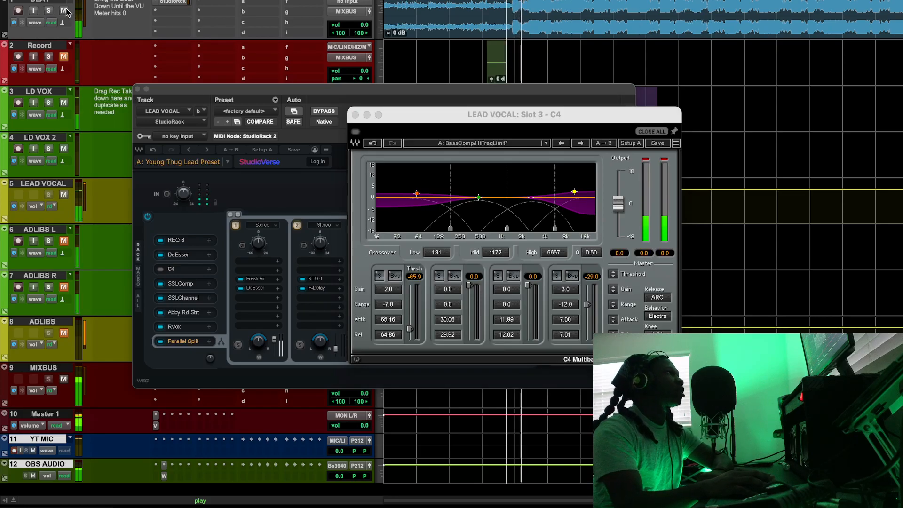
left_click(356, 133)
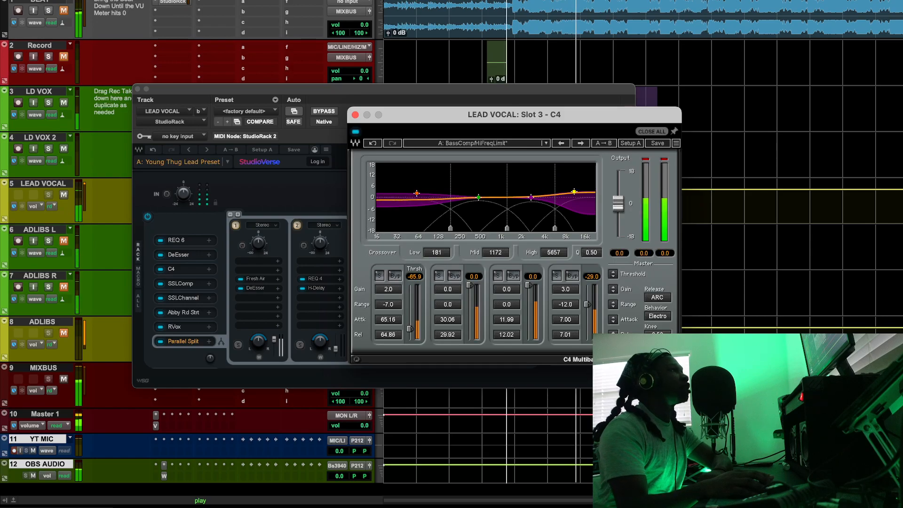
key("space")
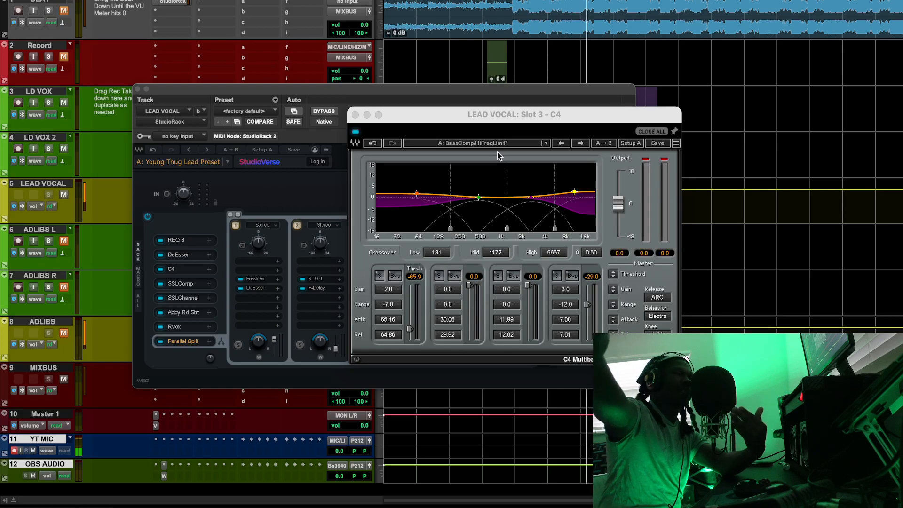
Step: Close C4, open SSLComp from LEAD VOCAL's chain with its full window in view, and examine its compression settings
left_click(344, 124)
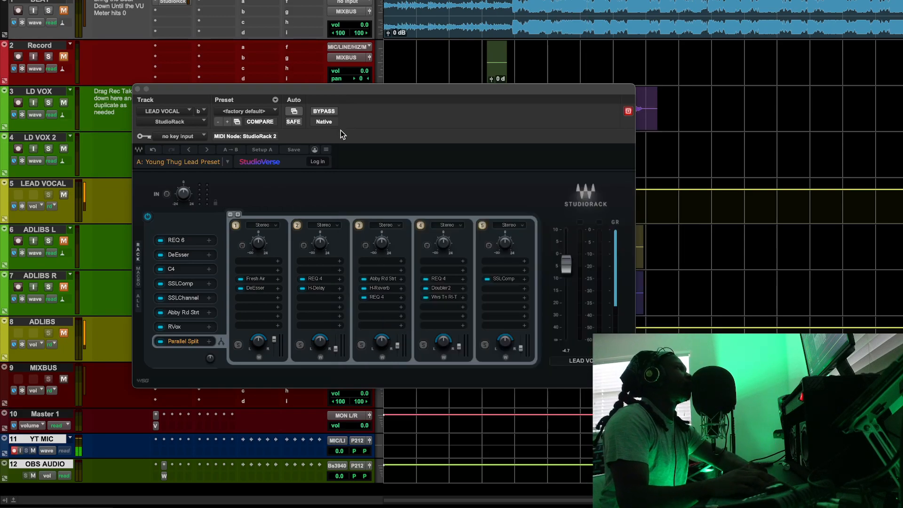
left_click(176, 284)
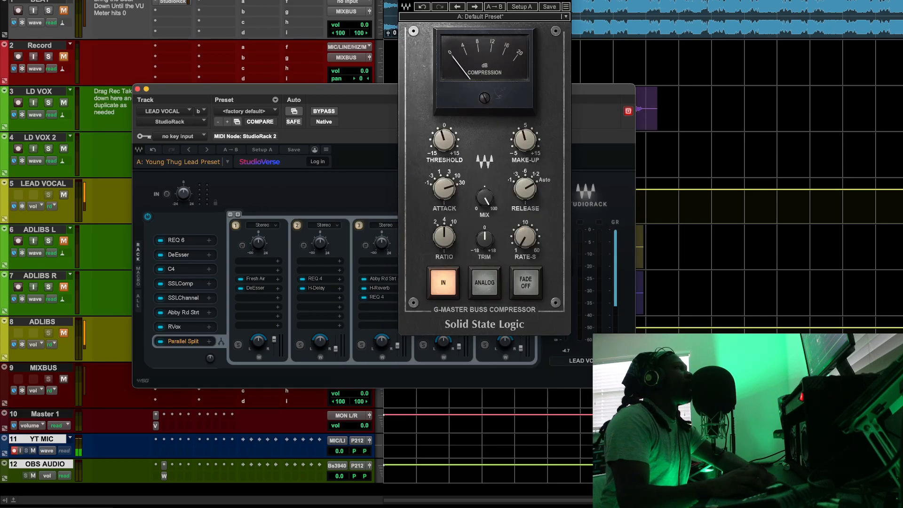
left_click_drag(519, 0, 527, 89)
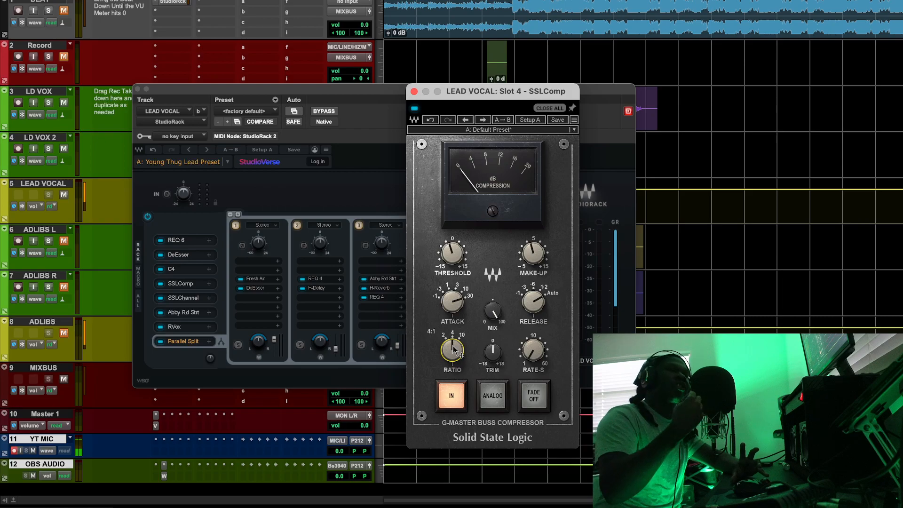
Step: Revisit the C4 settings for comparison and reopen SSLComp with its window fully in view
left_click(180, 269)
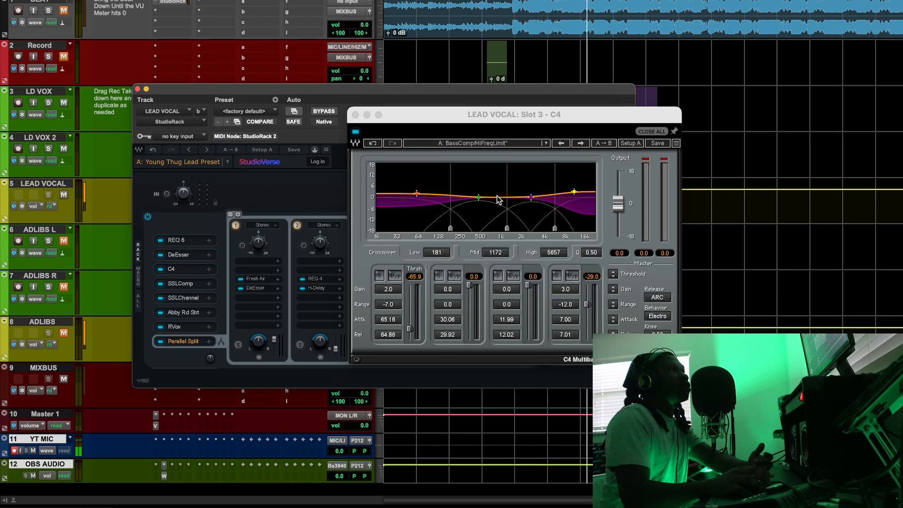
left_click(194, 284)
left_click_drag(504, 88, 445, 56)
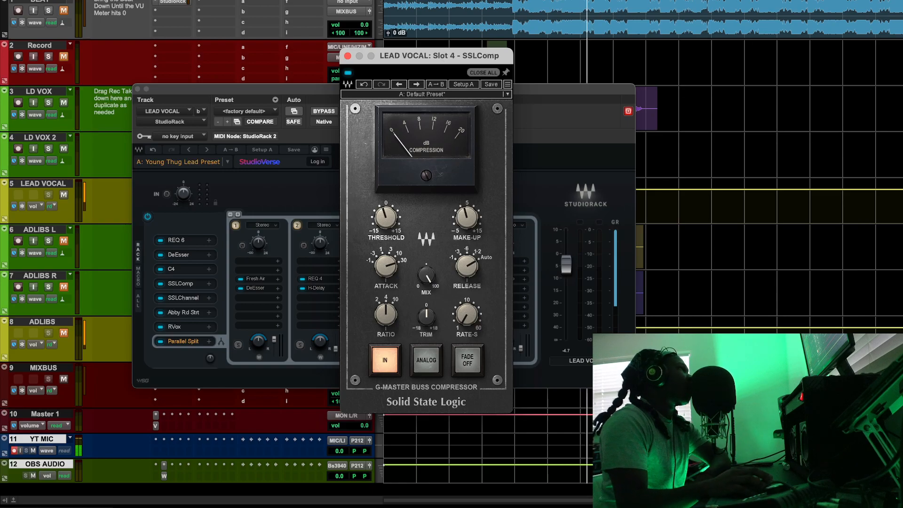
Step: Play the vocal section and repeatedly compare the lead vocal with SSLComp off and on, leaving it active
key("space")
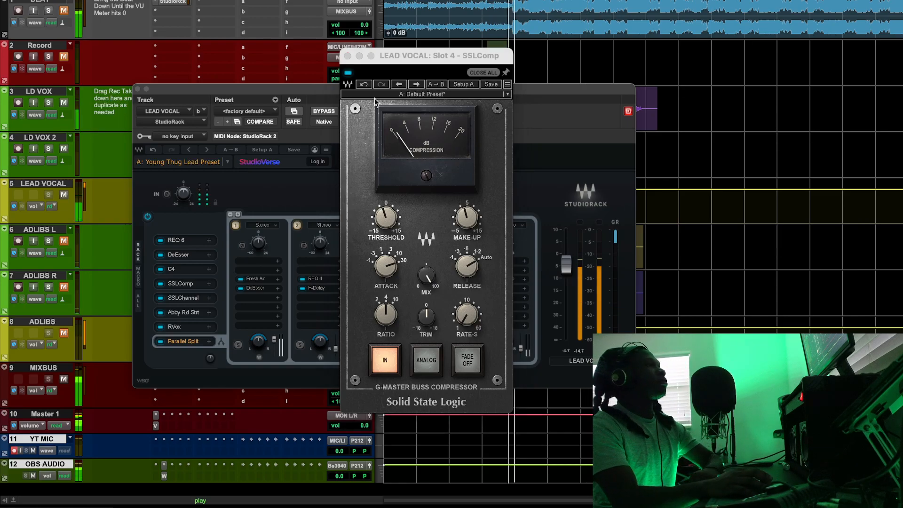
left_click(347, 73)
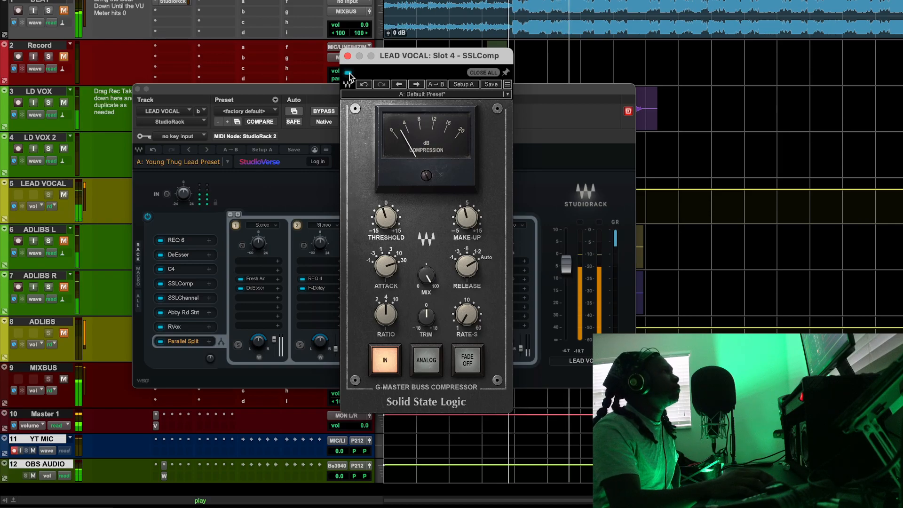
left_click(348, 73)
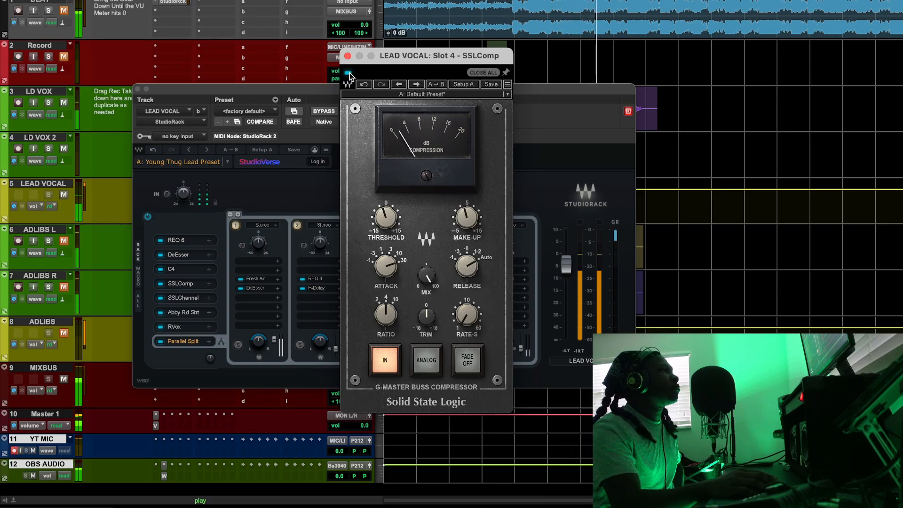
left_click(348, 73)
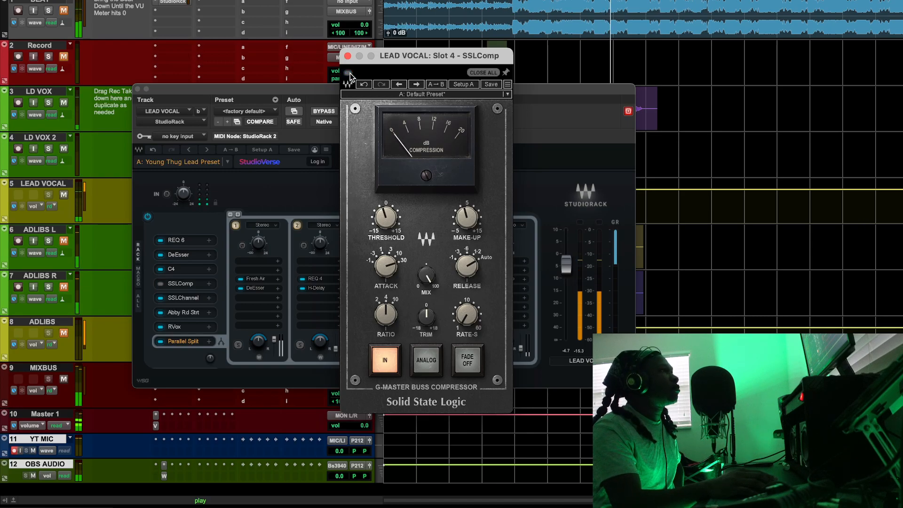
left_click(347, 73)
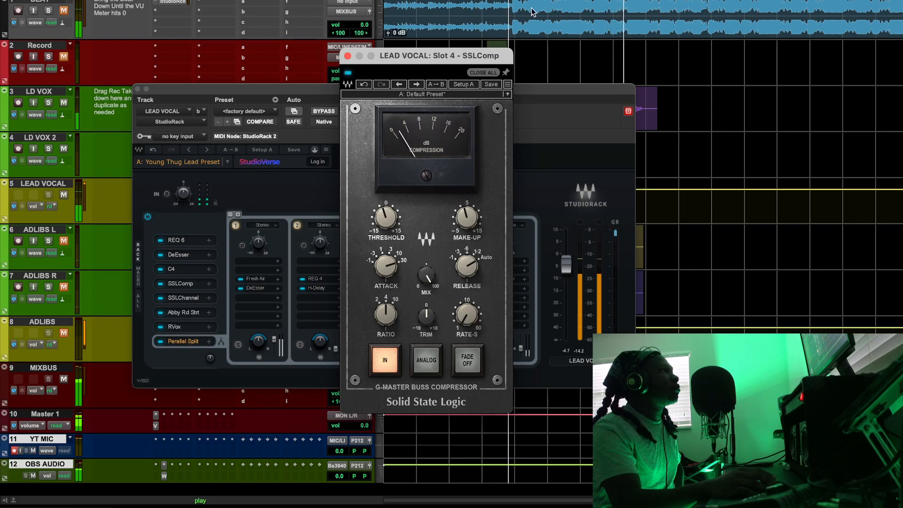
Step: Stop playback and open SSLChannel from LEAD VOCAL's StudioRack chain with its full window in view
key("space")
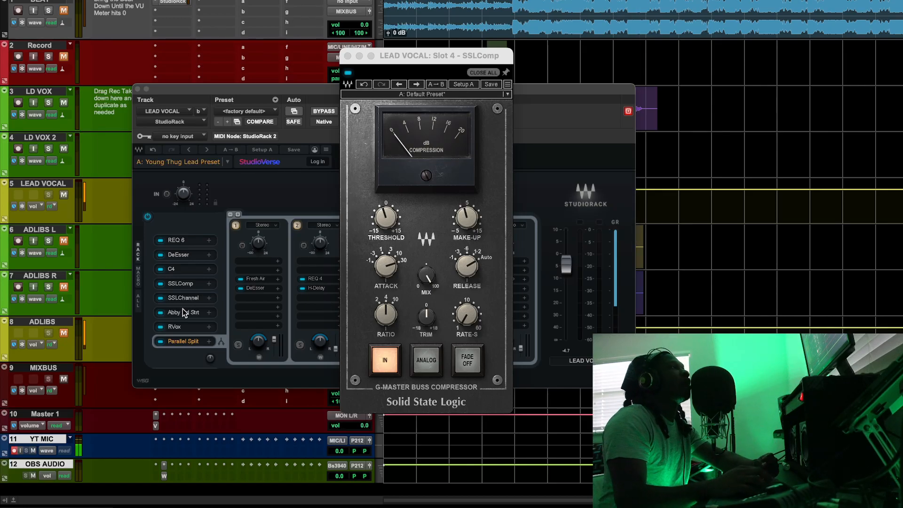
left_click(191, 283)
left_click(188, 294)
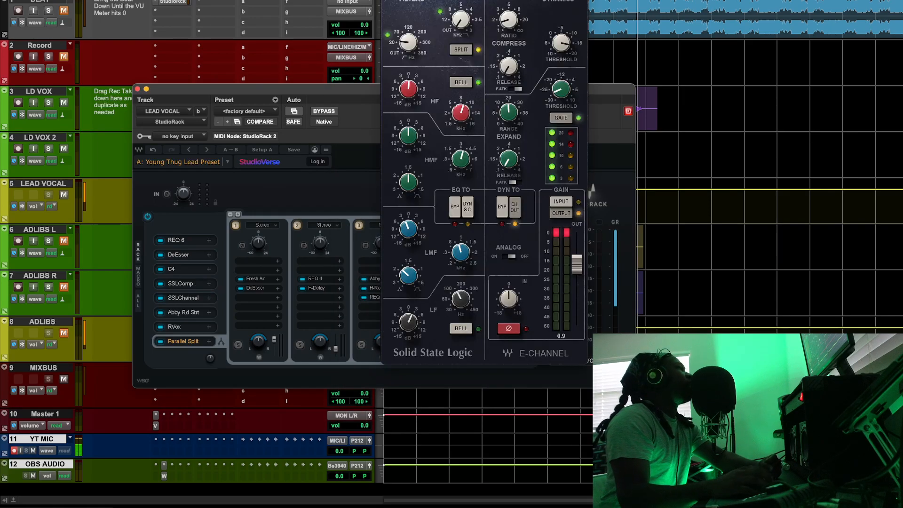
left_click_drag(521, 3, 517, 54)
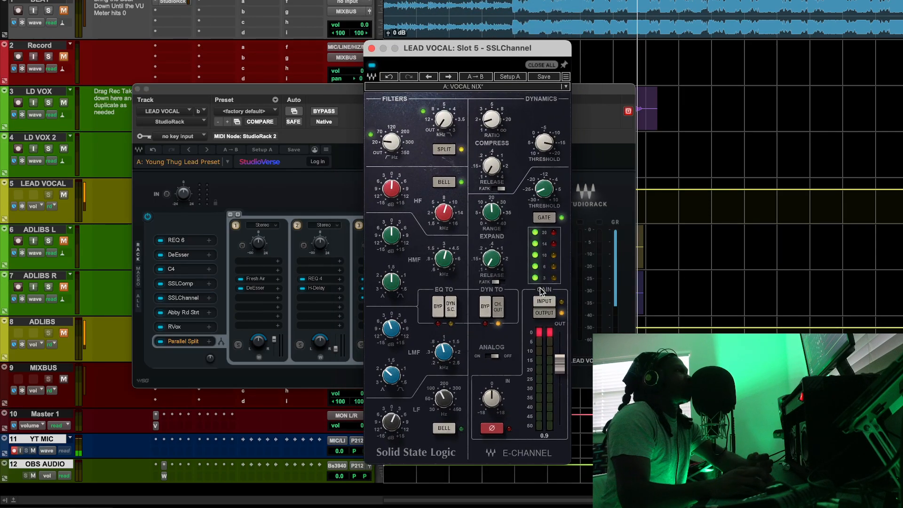
Step: Clear SSLChannel's output peak meter and examine its high-pass filter, LMF and LF gain settings
left_click(550, 339)
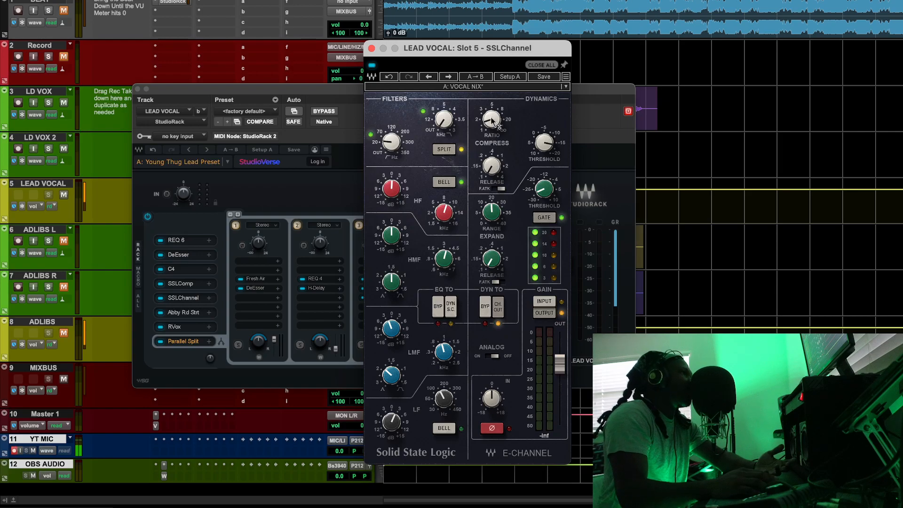
left_click(390, 142)
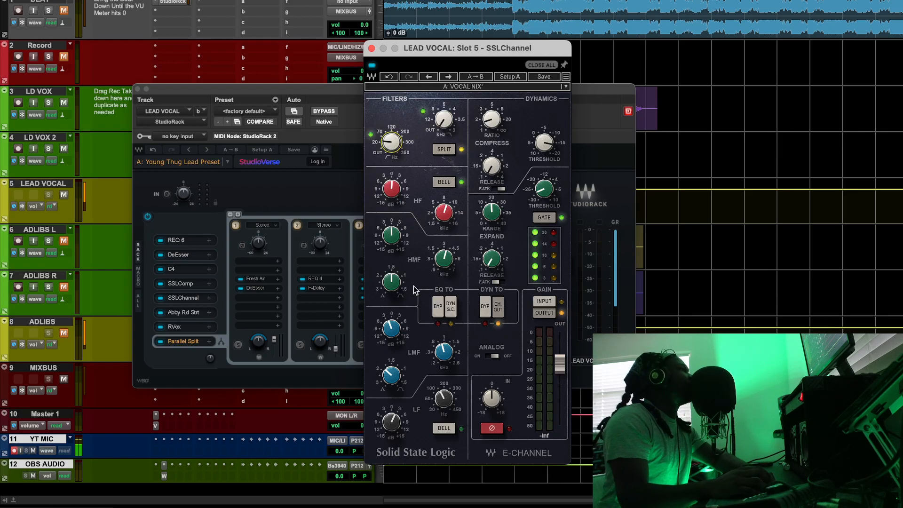
left_click(393, 331)
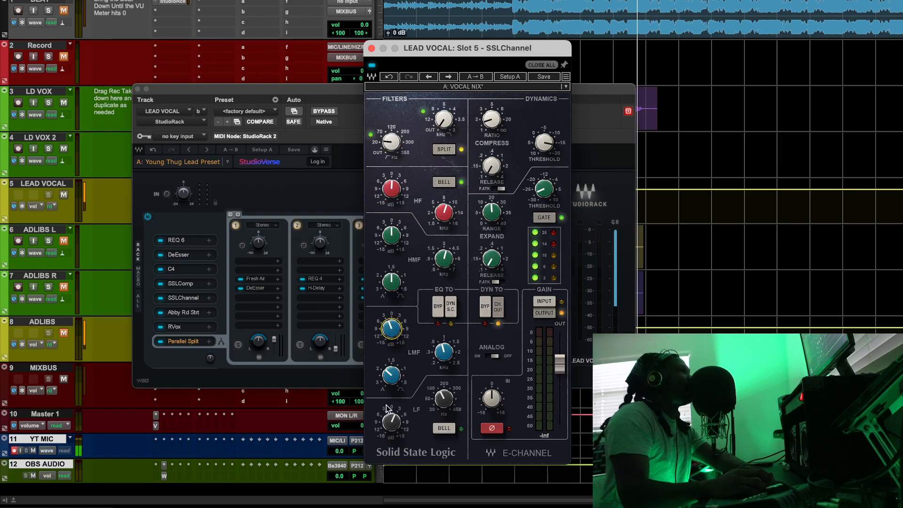
left_click(394, 430)
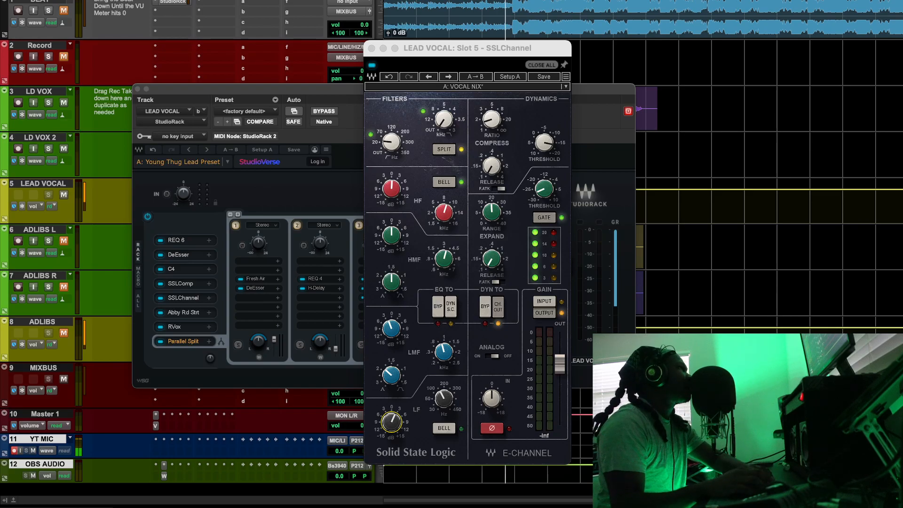
Step: Play the vocal section, briefly bypass SSLChannel's EQ, and switch its low-pass filter out
key("space")
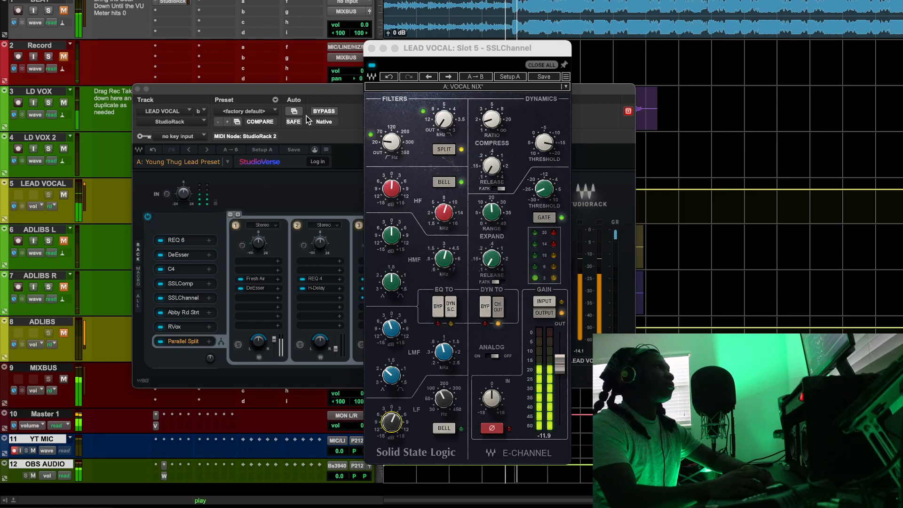
left_click(438, 308)
left_click(439, 308)
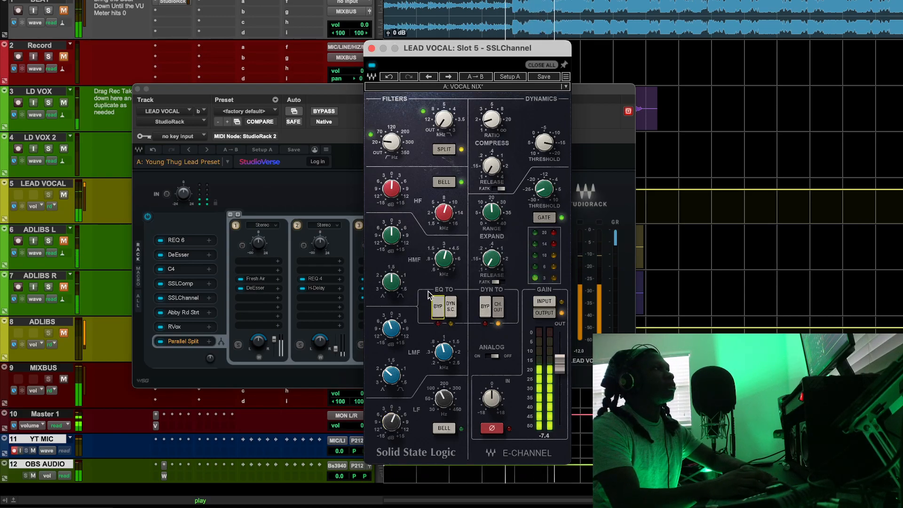
mouse_move(445, 117)
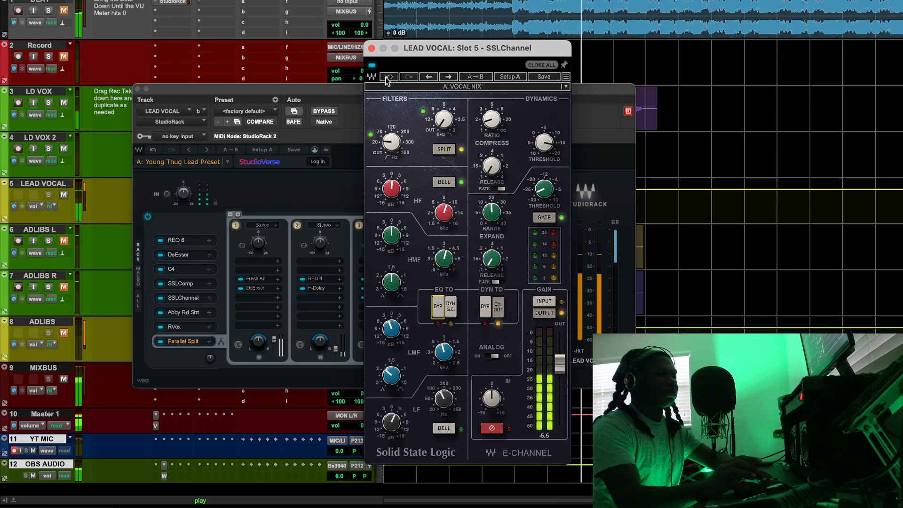
left_click_drag(444, 120, 445, 131)
Step: Compare the lead vocal with SSLChannel off and on, replaying the section once, leave it active, and stop playback
left_click(372, 65)
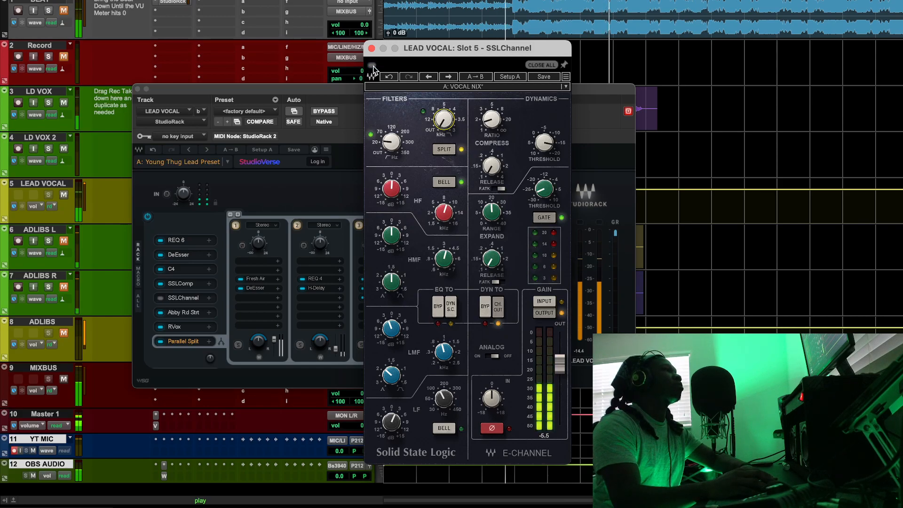
left_click(372, 65)
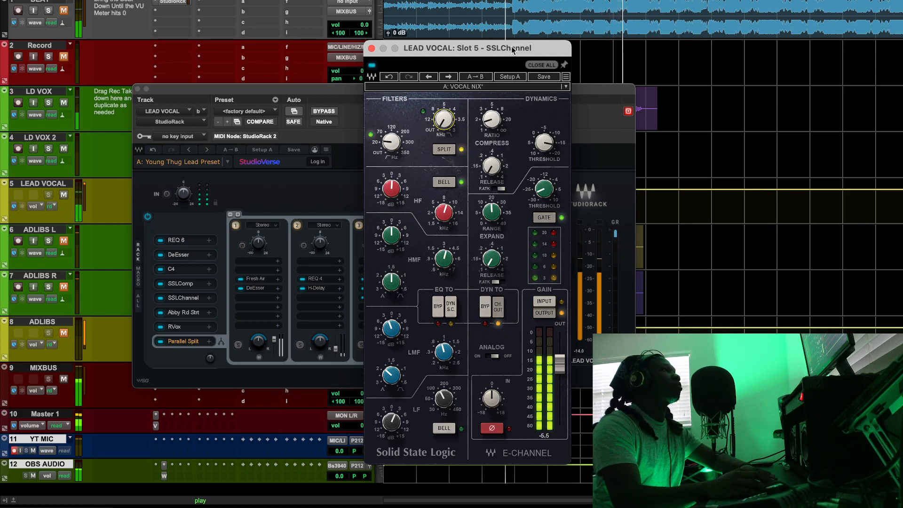
left_click(514, 20)
key("space")
key("space")
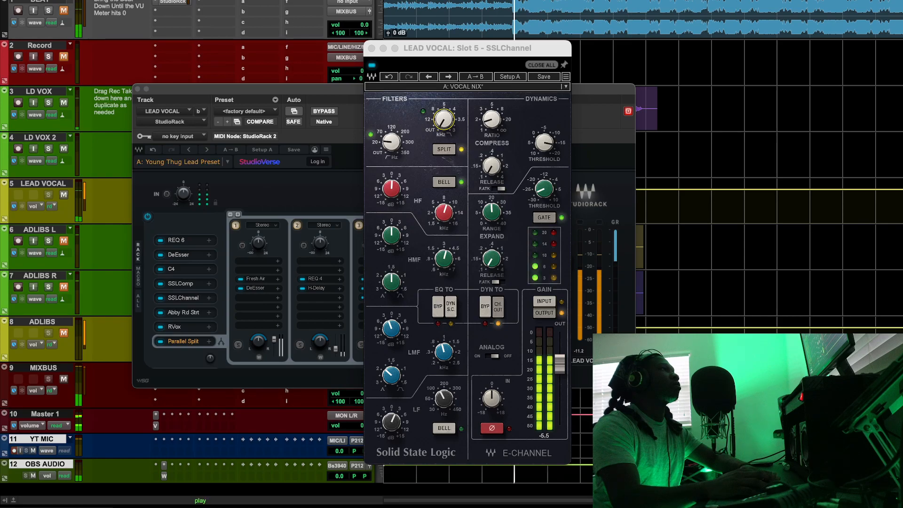
left_click(372, 65)
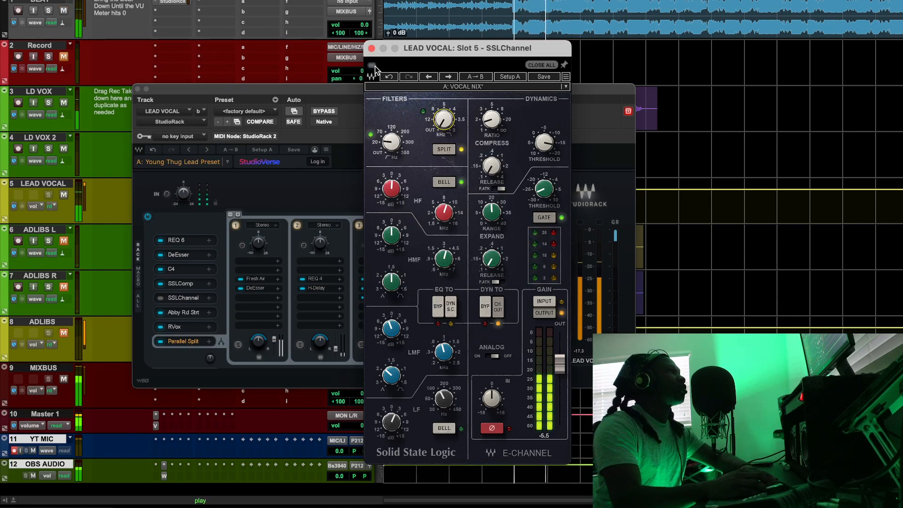
left_click(372, 65)
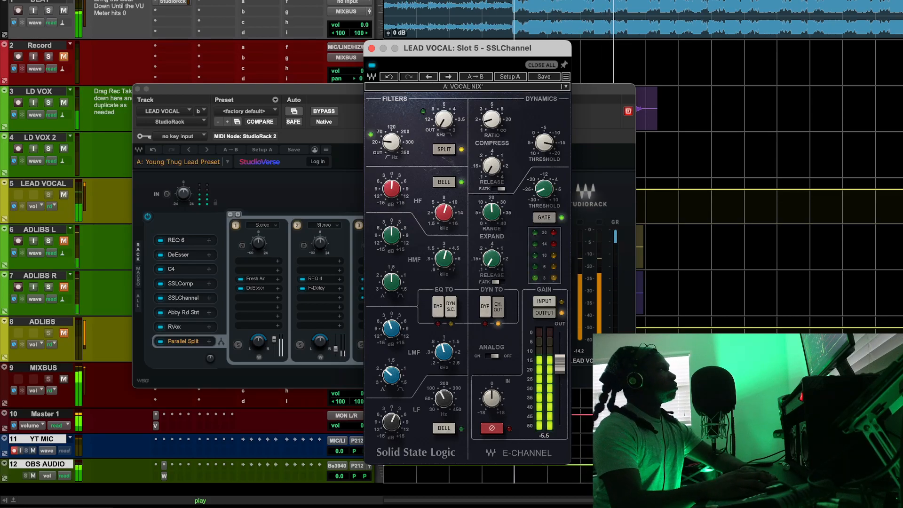
key("space")
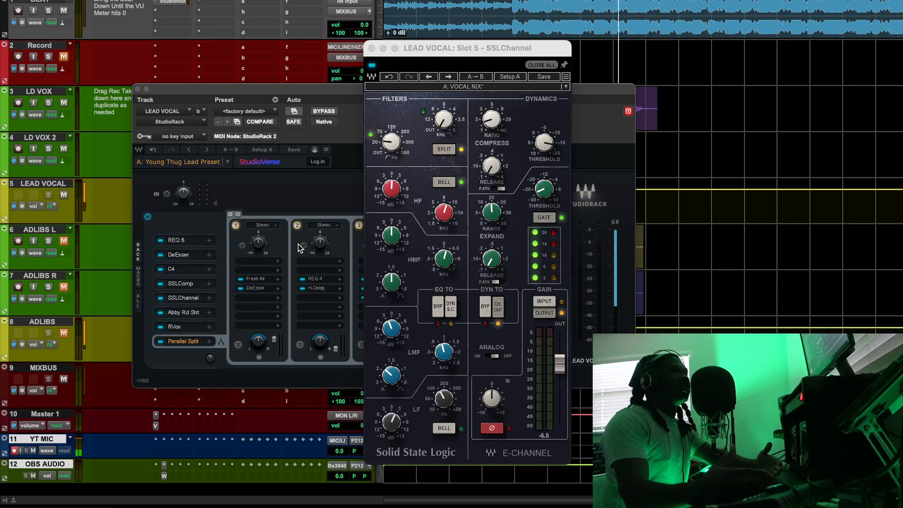
Step: Open Abbey Road Saturator from the StudioRack chain and compare the playing vocal with it off and on, leaving it active
left_click(194, 314)
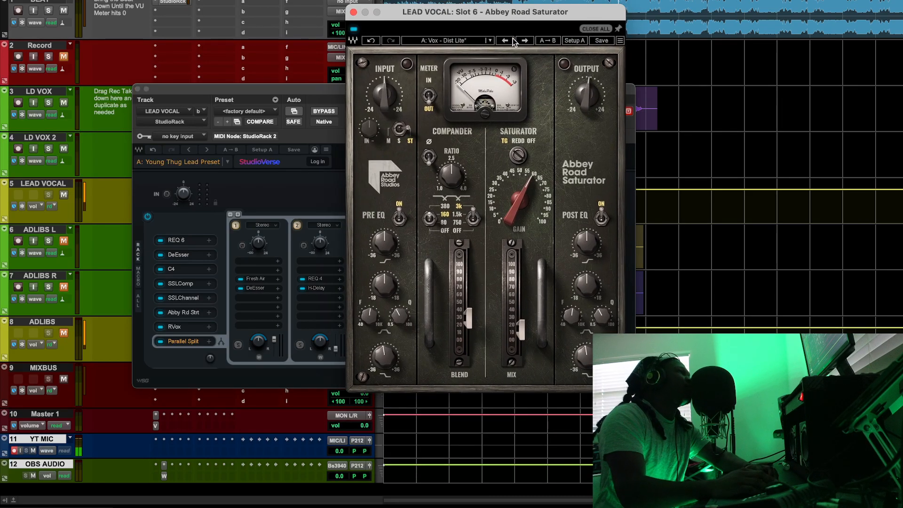
left_click_drag(503, 12, 474, 54)
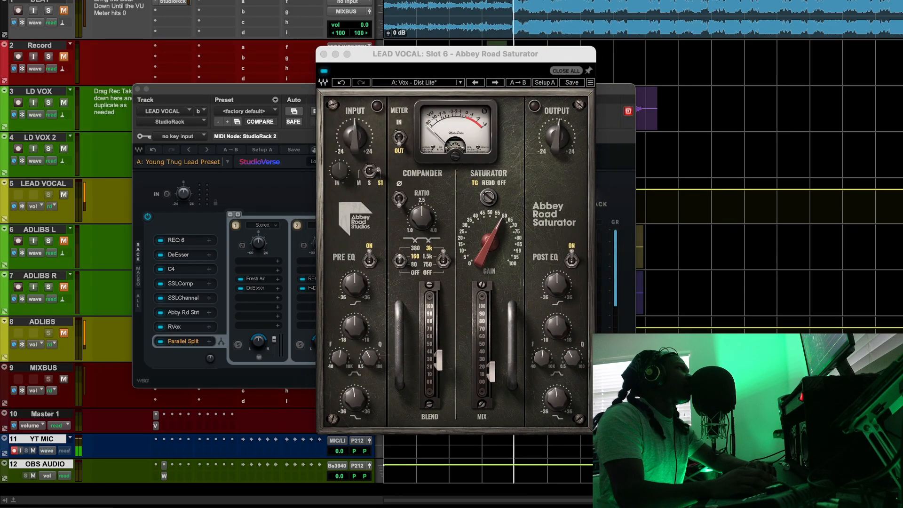
key("space")
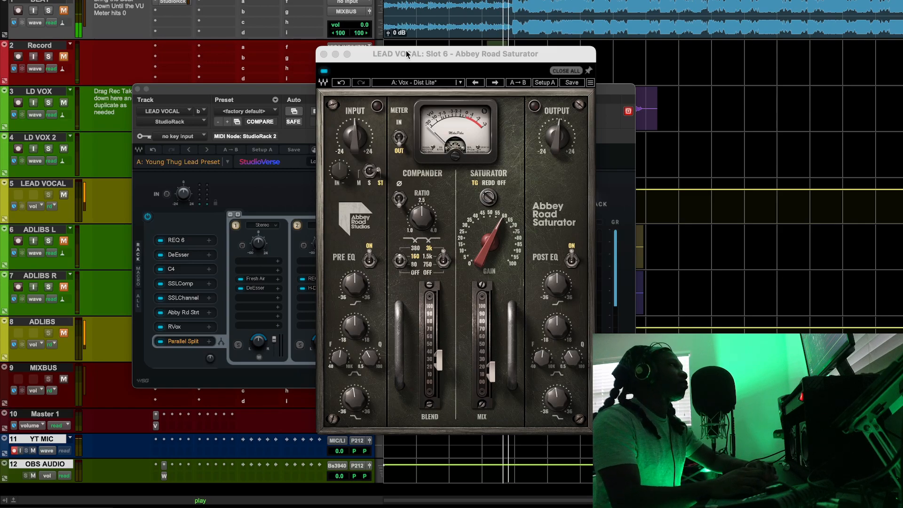
left_click(325, 72)
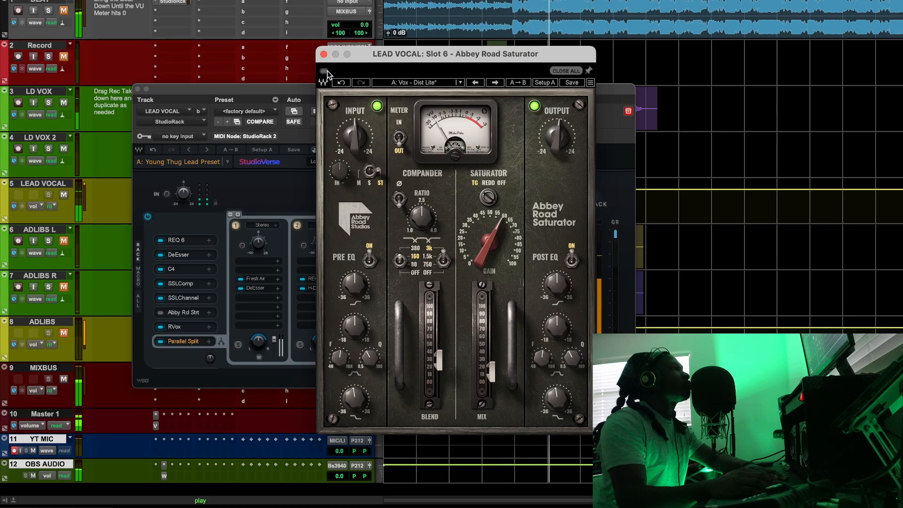
left_click(325, 72)
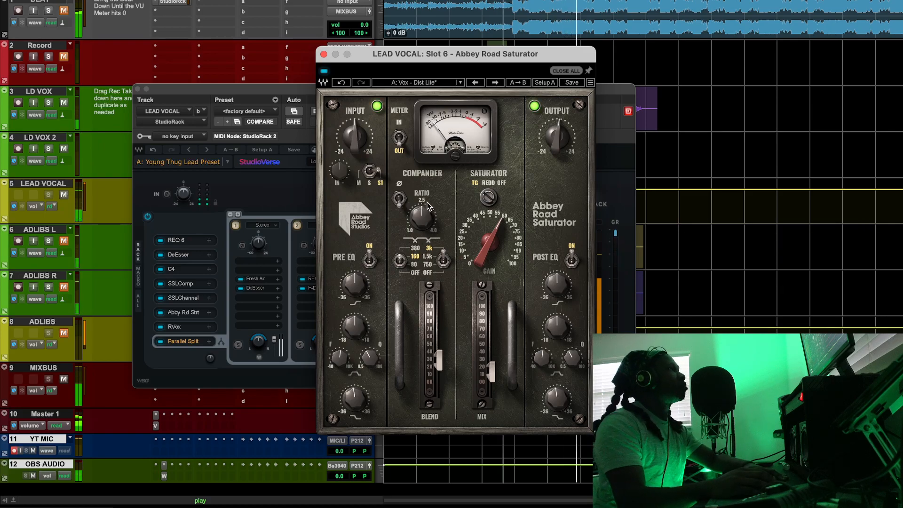
left_click(324, 72)
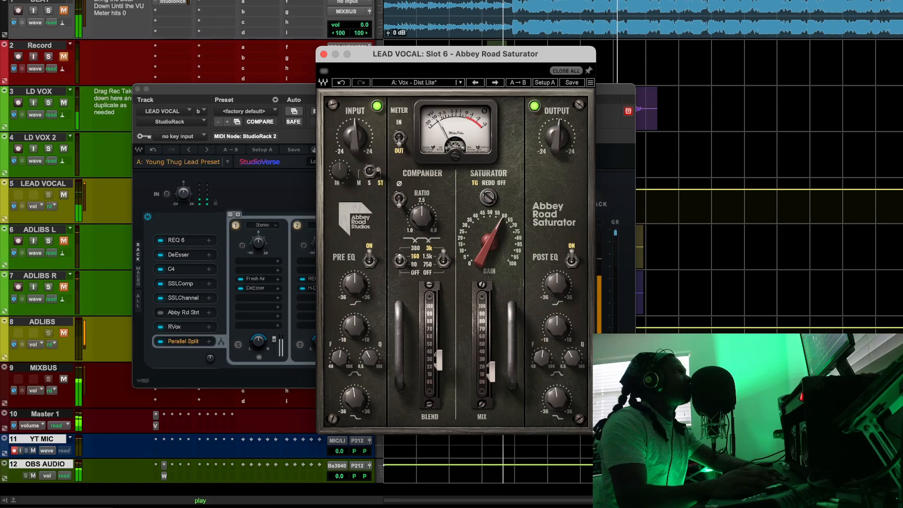
left_click(509, 9)
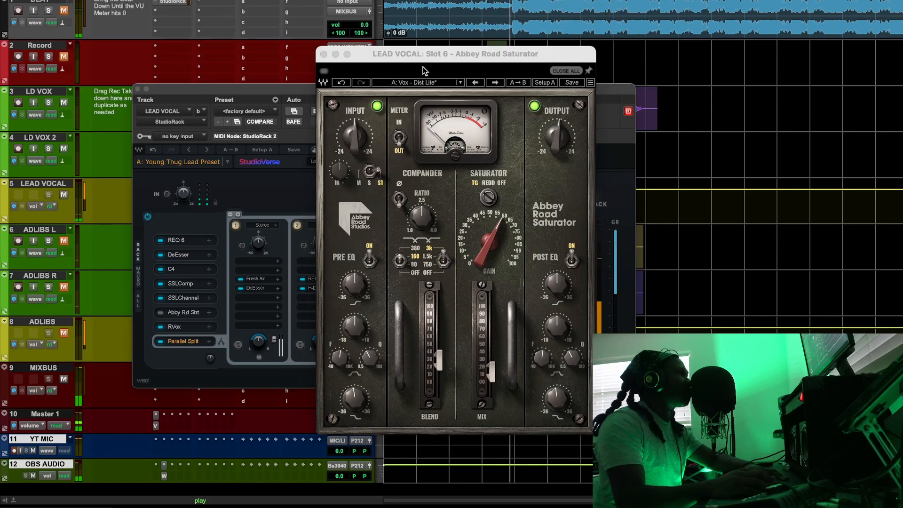
left_click(323, 72)
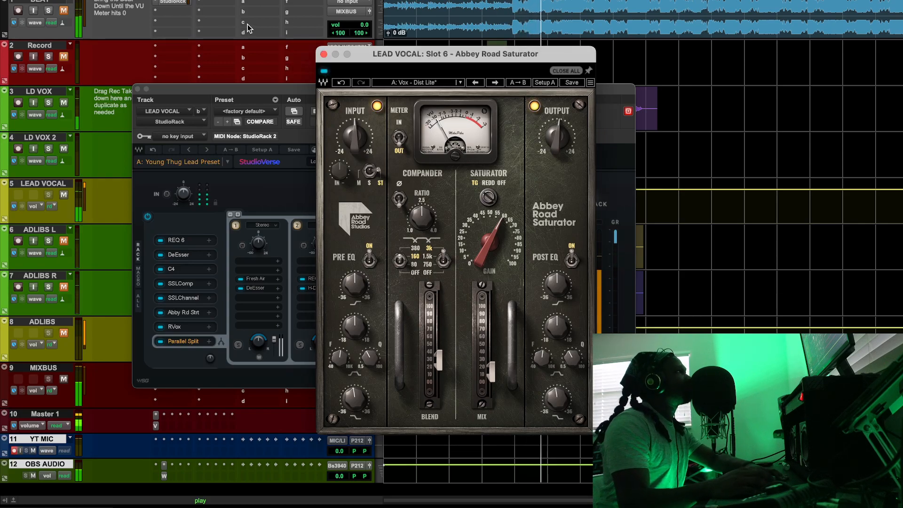
Step: Repeat the Abbey Road Saturator off and on comparison with the BEAT track temporarily unmuted
left_click(64, 11)
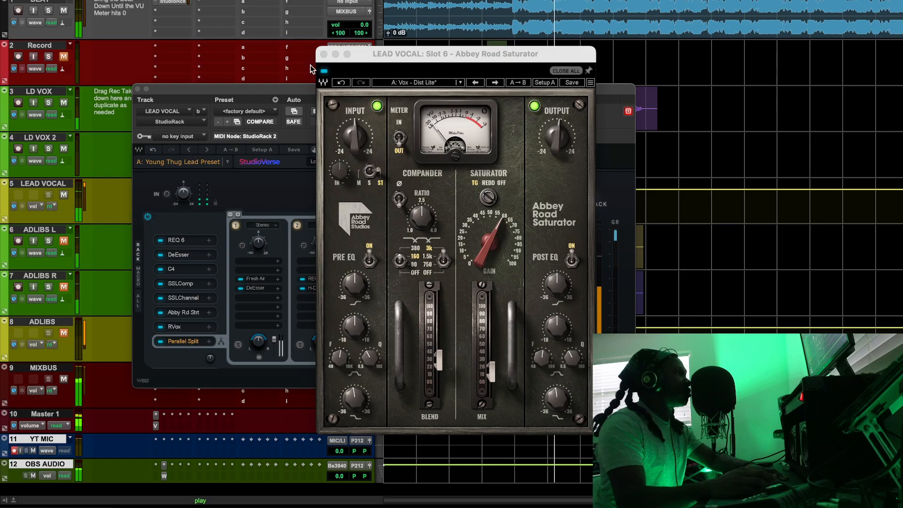
left_click(324, 72)
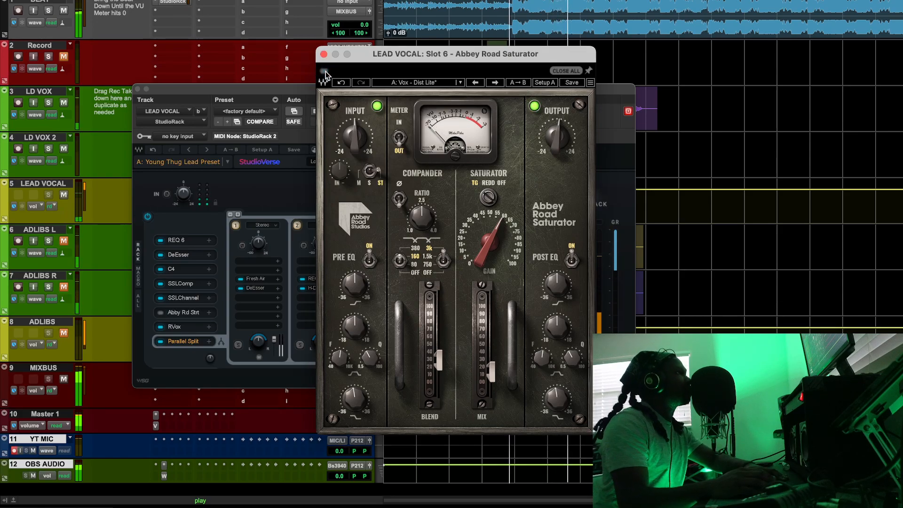
left_click(324, 72)
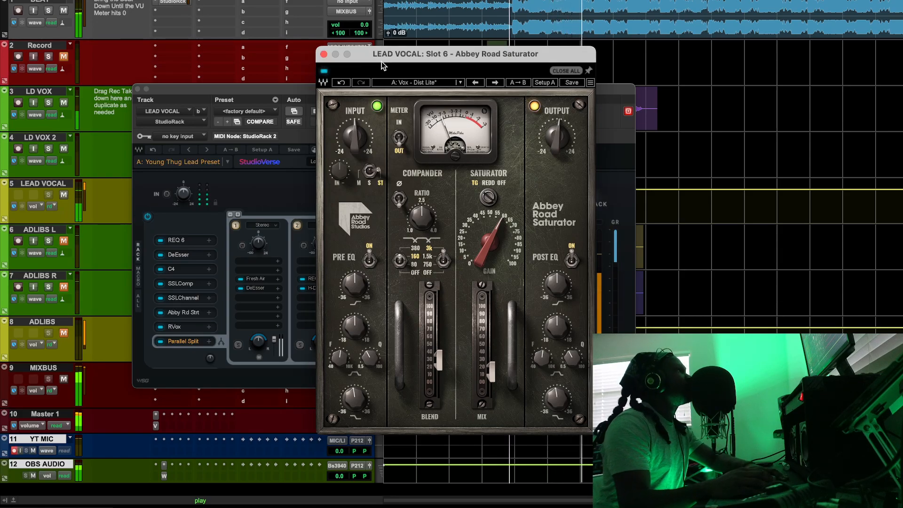
left_click(63, 10)
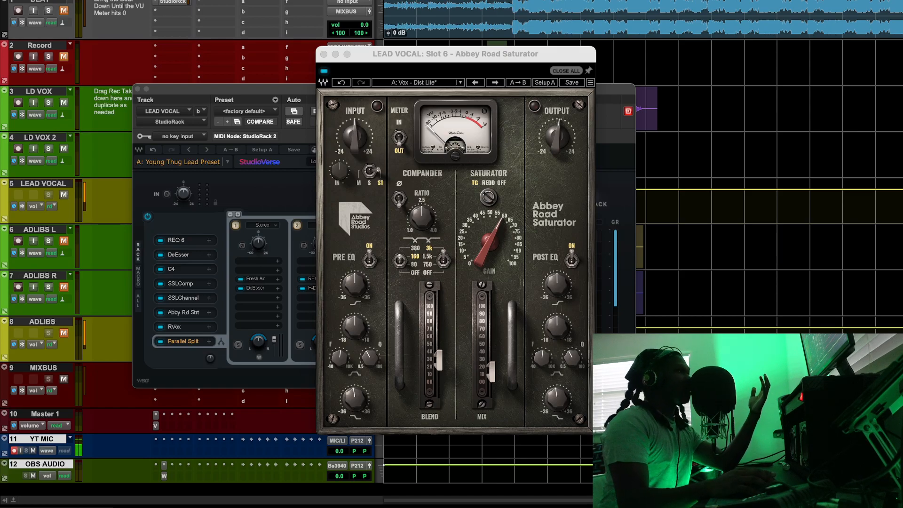
Step: Replay the section with BEAT muted, compare Abbey Road Saturator off and on once more, leave it active, and stop playback
key("space")
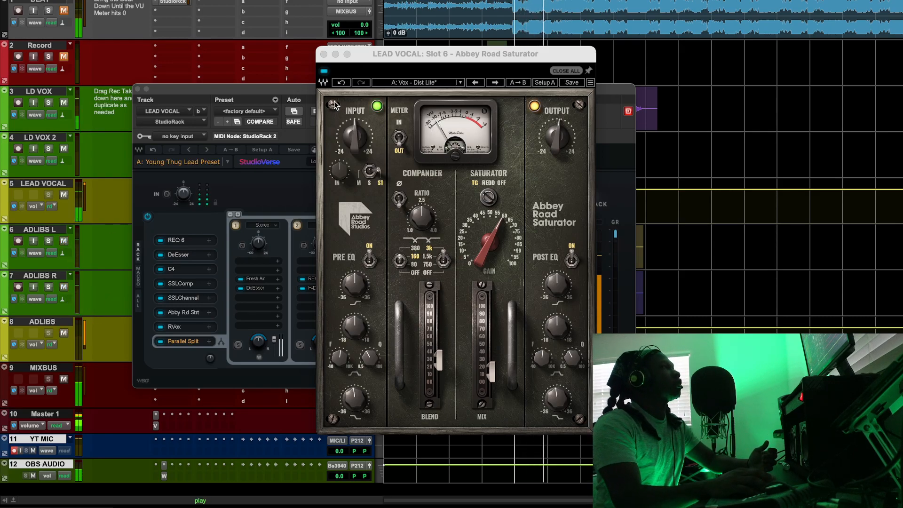
left_click(324, 72)
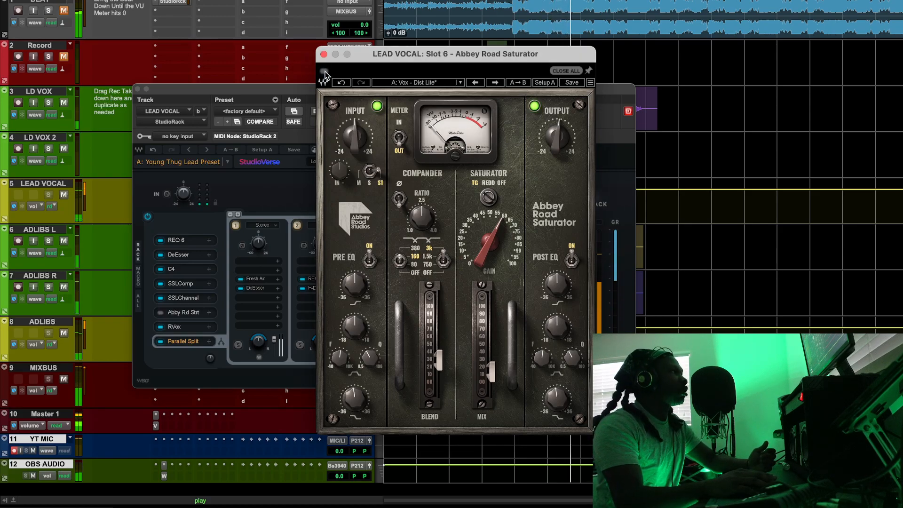
left_click(324, 72)
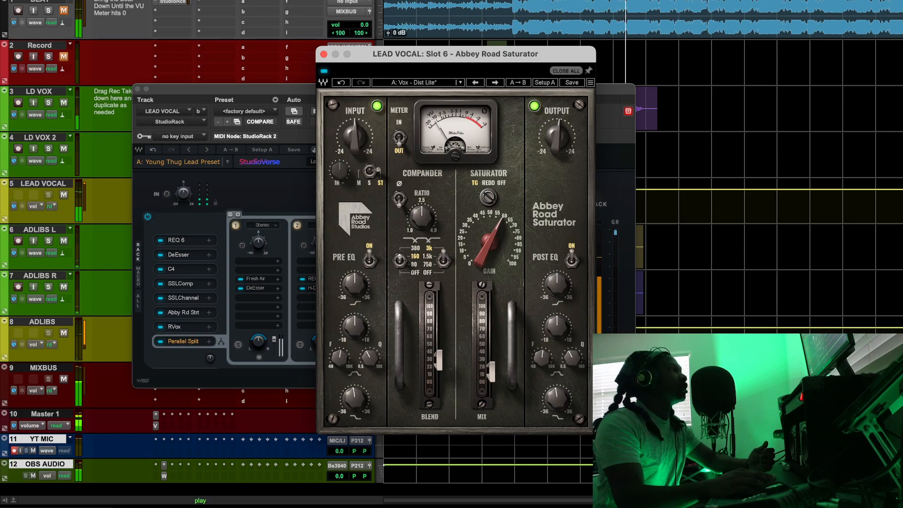
key("space")
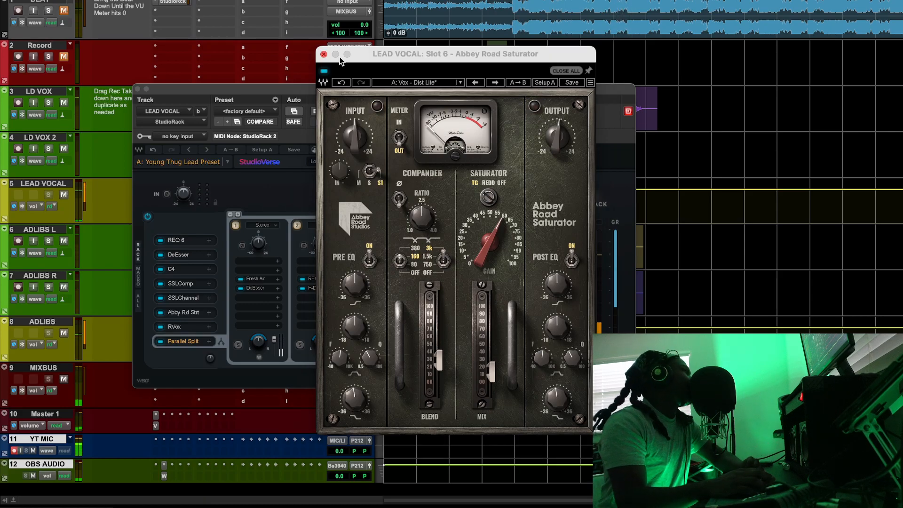
Step: Close Abbey Road Saturator and open Fresh Air from the first parallel split chain with its window brought into view
left_click(323, 54)
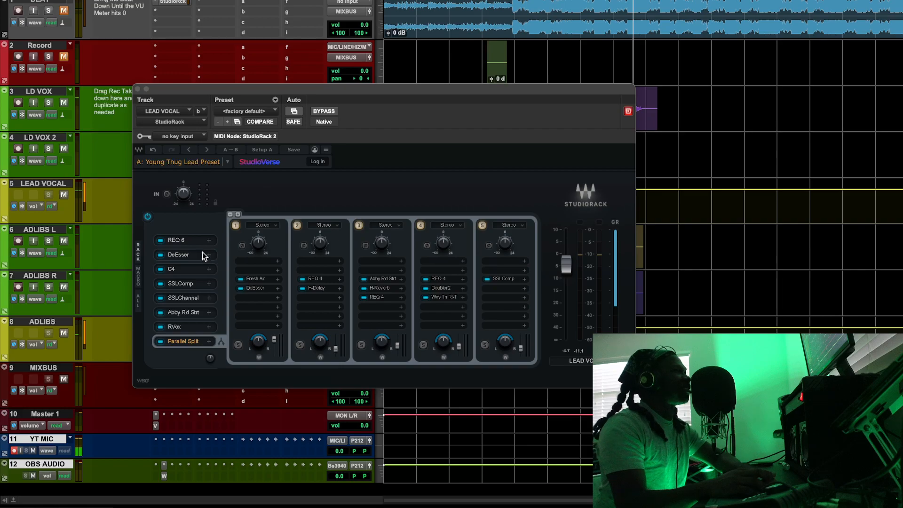
left_click(254, 278)
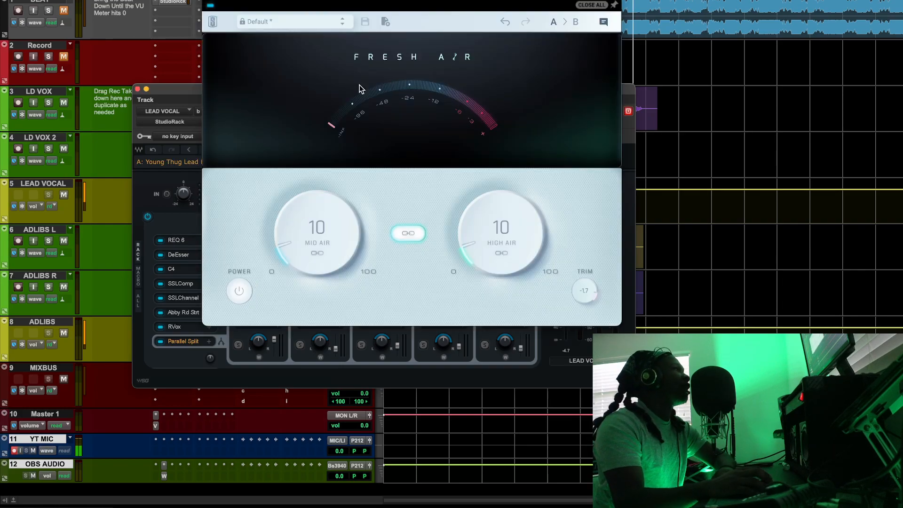
left_click_drag(390, 0, 444, 66)
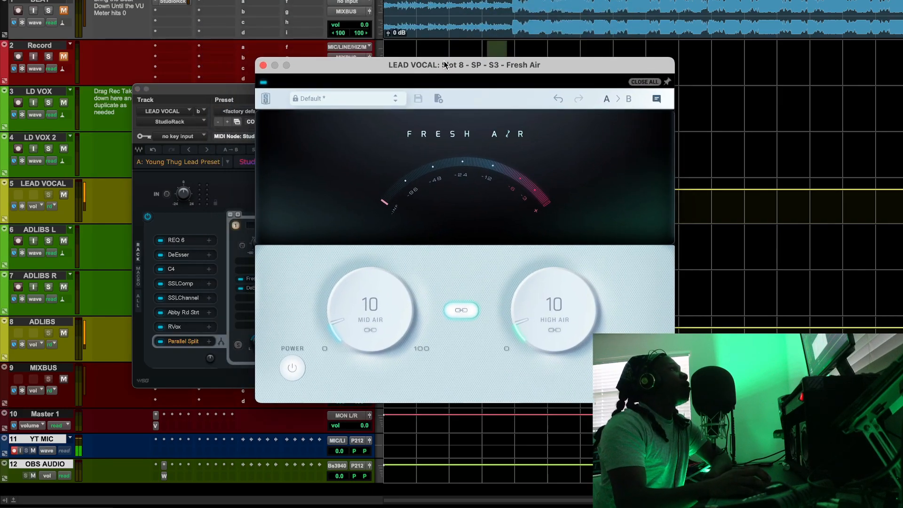
Step: Play the vocal, compare Fresh Air off and on twice, leave it active, and close it
left_click(512, 23)
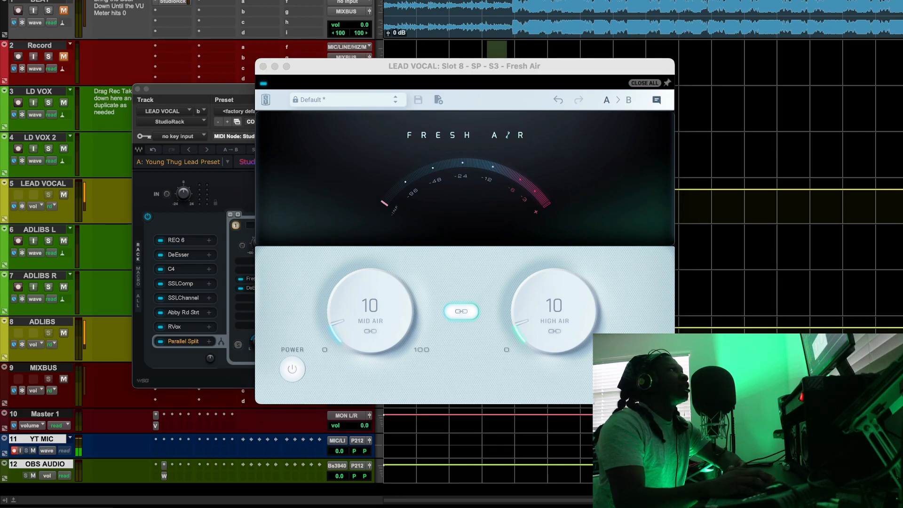
key("space")
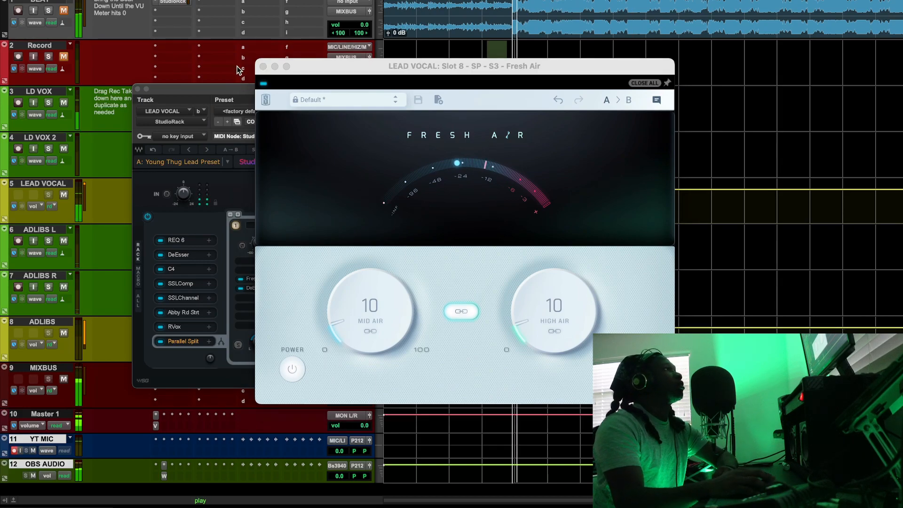
left_click(263, 83)
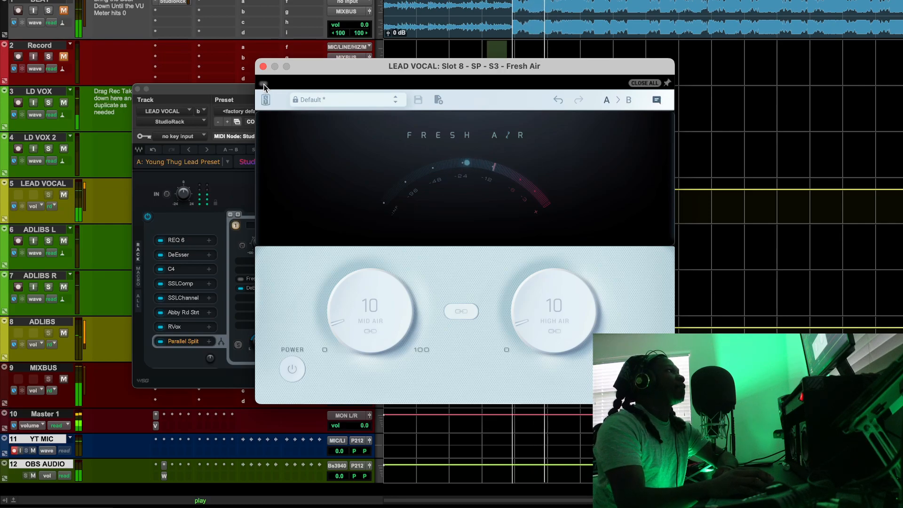
left_click(263, 84)
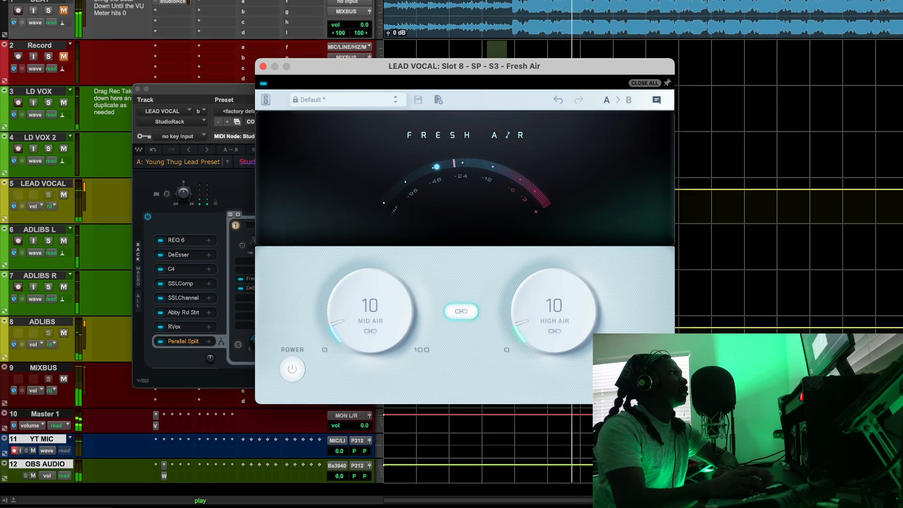
left_click(263, 83)
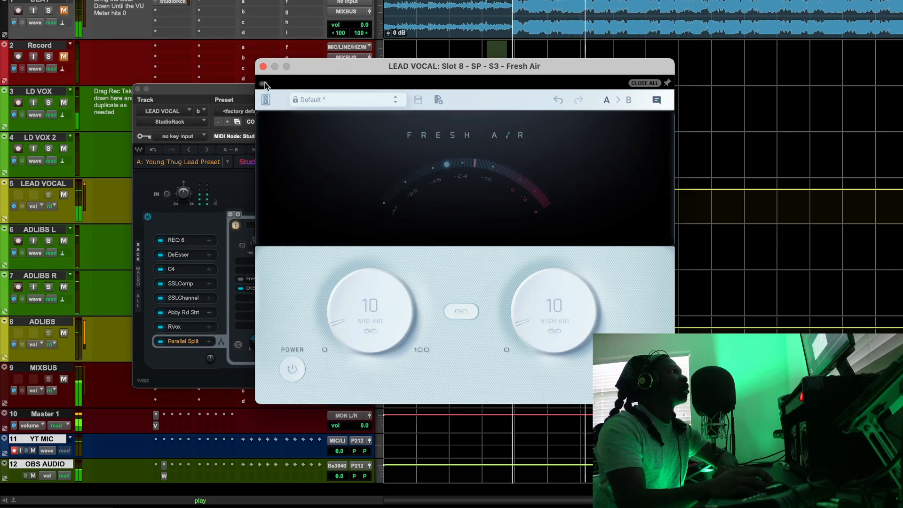
left_click(265, 83)
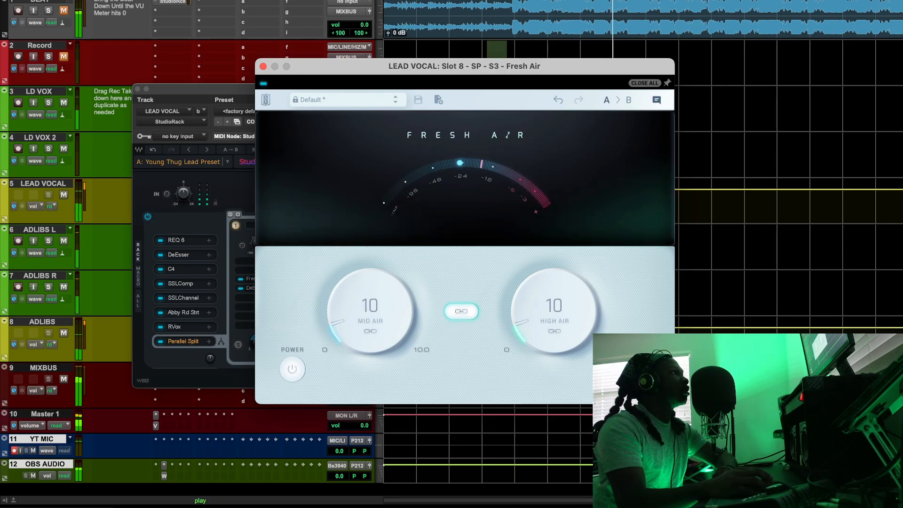
left_click(263, 67)
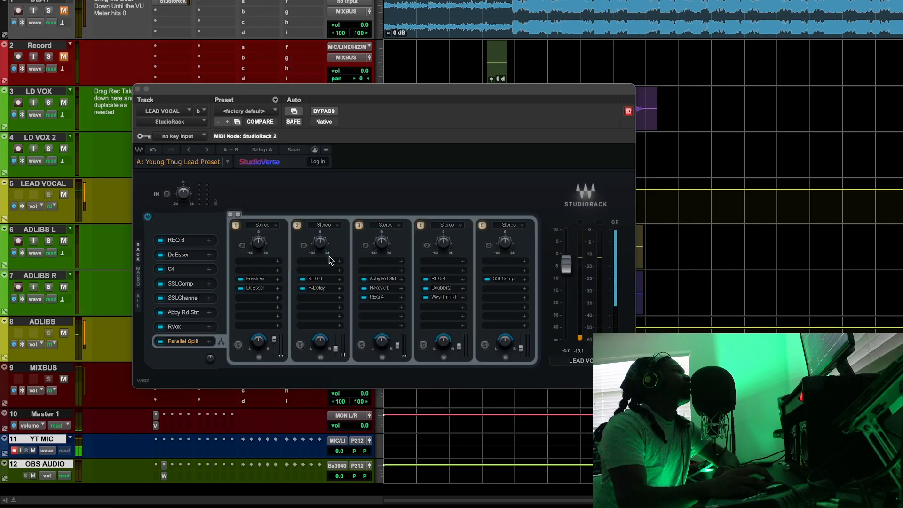
Step: Open and close REQ 4 from the second parallel chain, followed by H-Delay, to review their settings
left_click(313, 279)
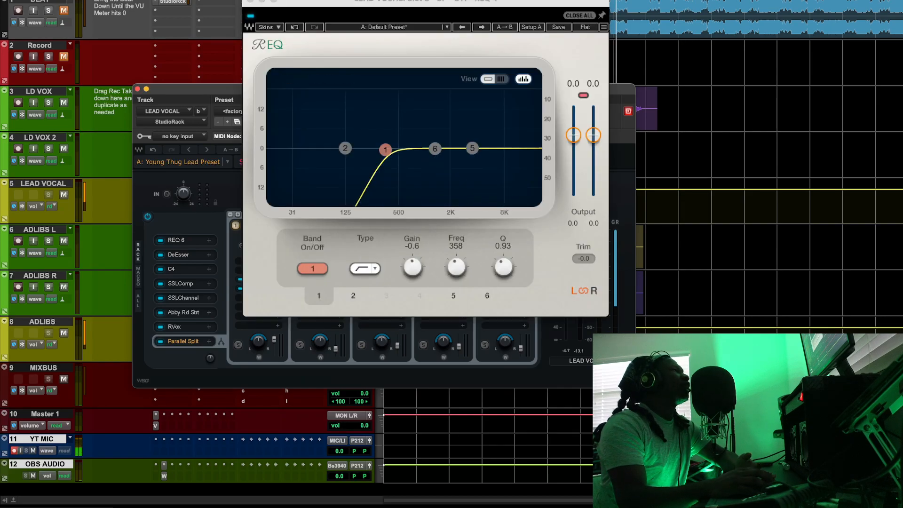
left_click(253, 2)
left_click(317, 288)
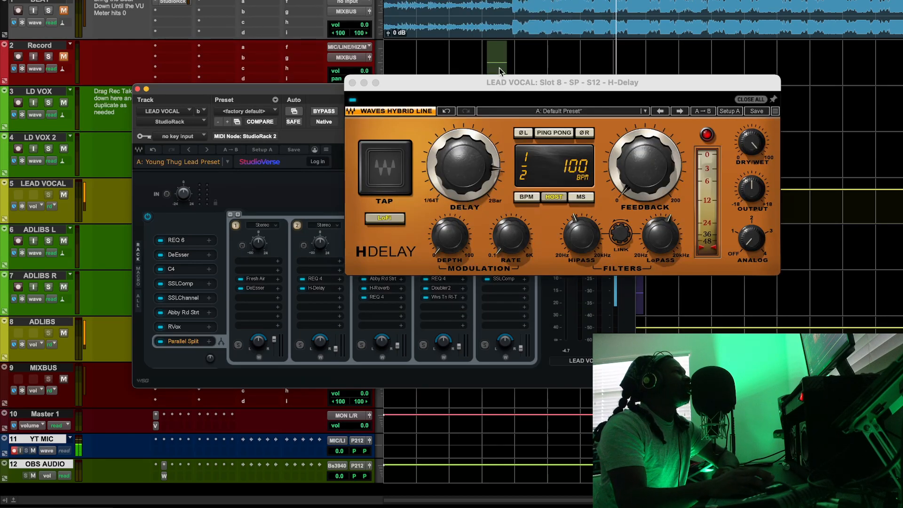
left_click_drag(501, 78, 400, 147)
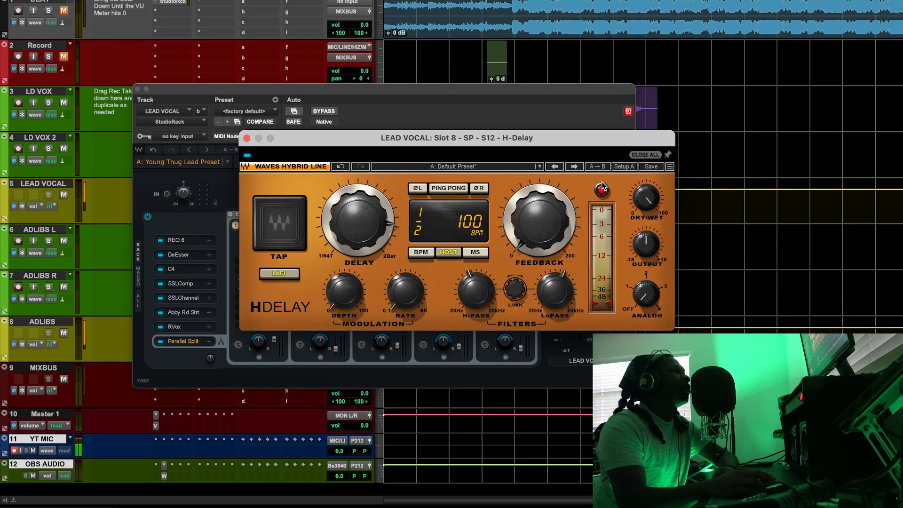
left_click(247, 138)
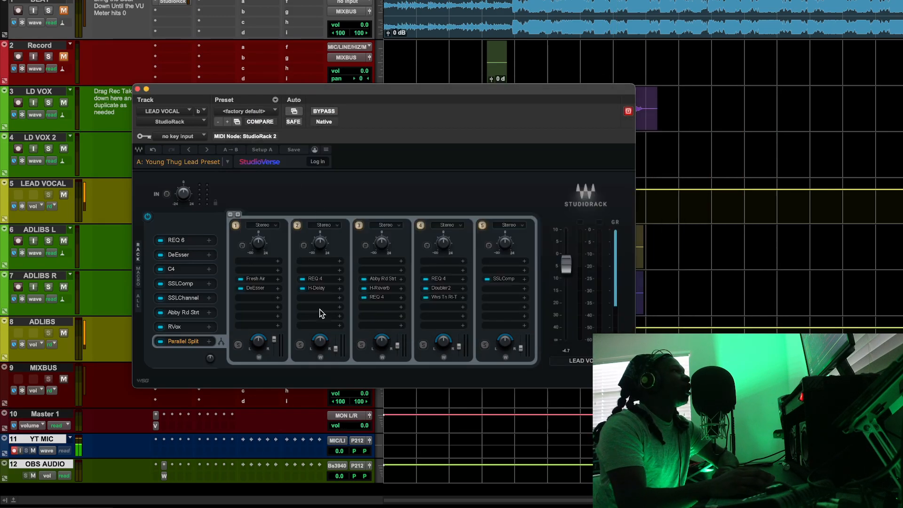
Step: Open Abbey Road Saturator from the third parallel chain and bring its window fully into view beside the StudioRack meters
left_click(383, 279)
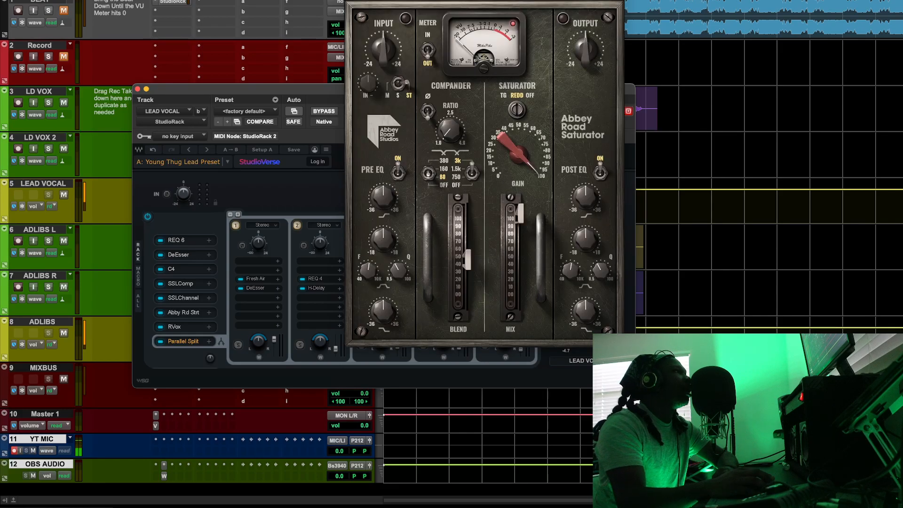
left_click_drag(522, 1, 444, 26)
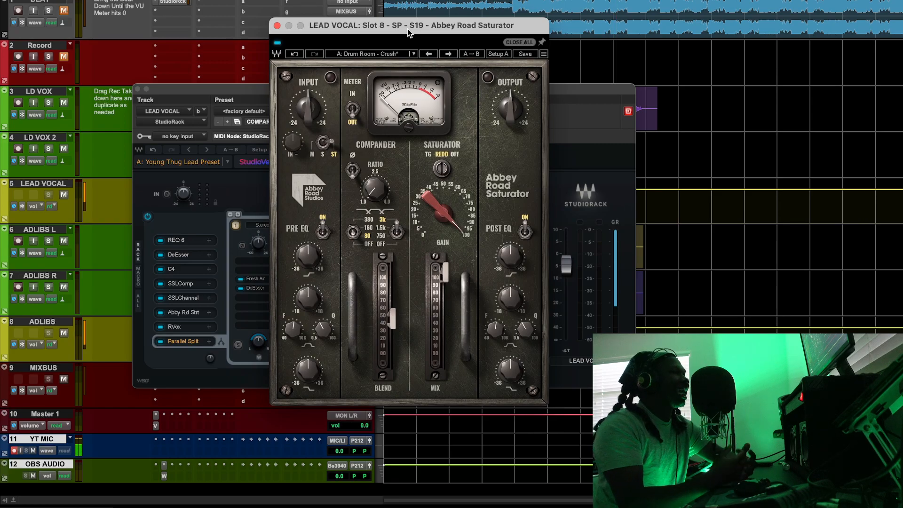
left_click_drag(474, 32, 357, 38)
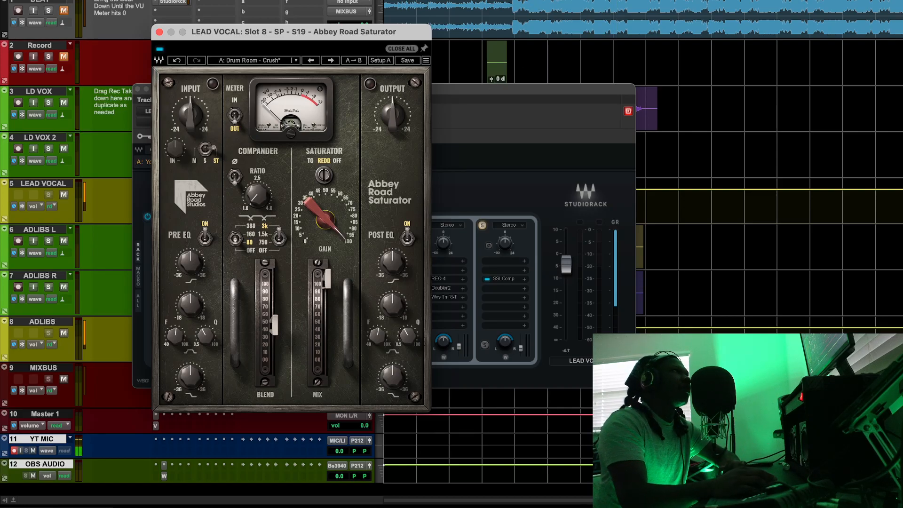
left_click(510, 61)
left_click(506, 61)
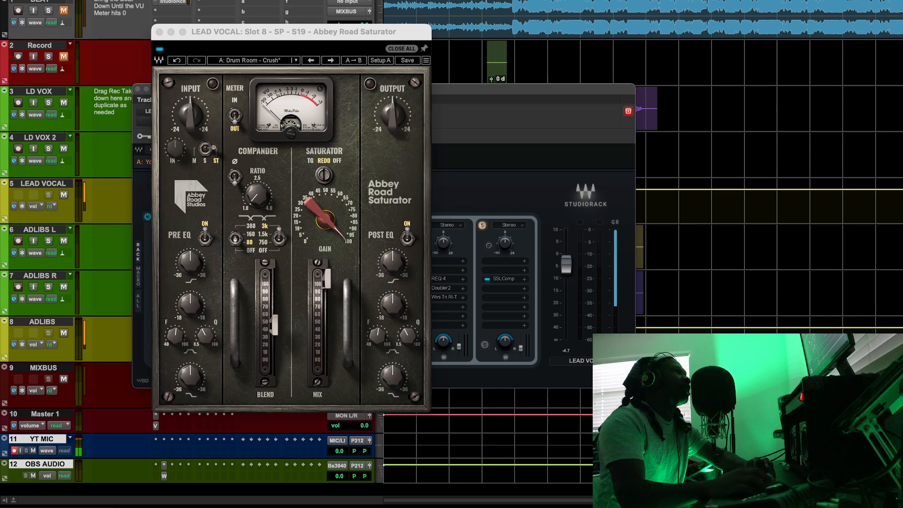
Step: Audition the vocal while viewing StudioRack and the third chain's Abbey Road Saturator, stop playback, and close the saturator
key("space")
left_click(463, 92)
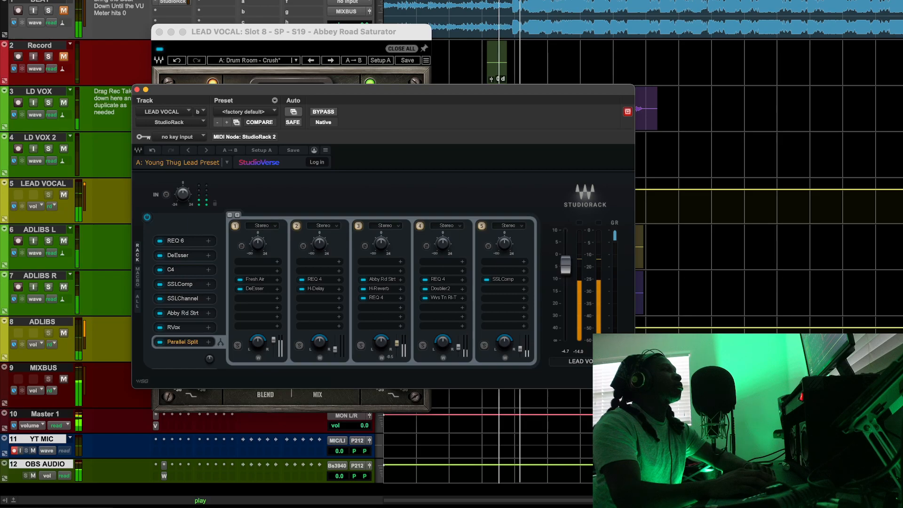
left_click(331, 56)
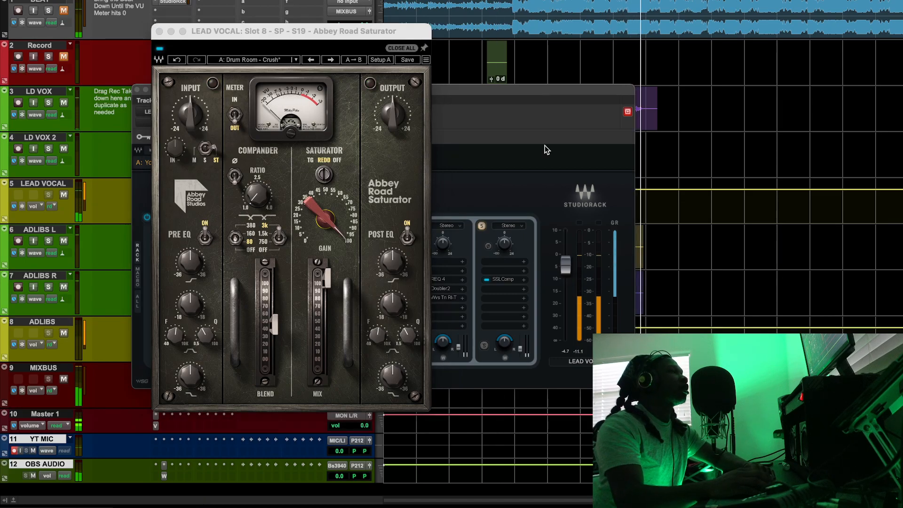
left_click(529, 103)
left_click(377, 31)
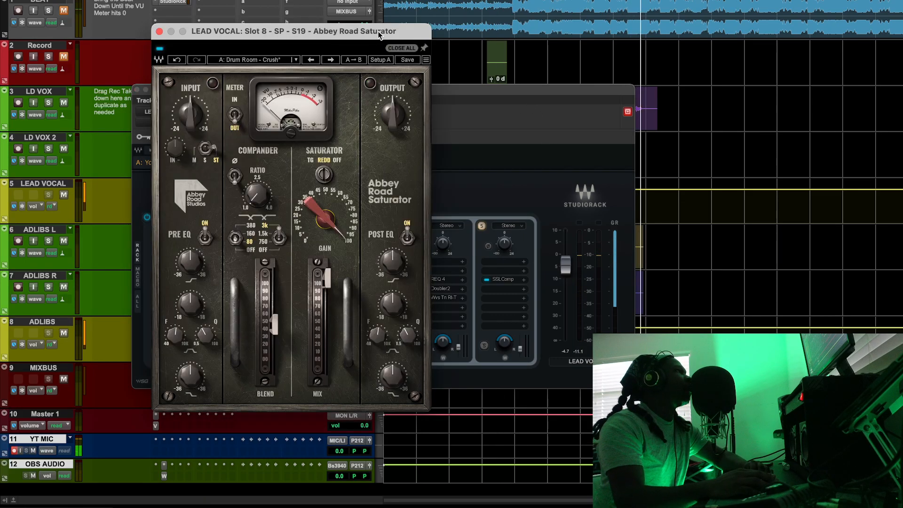
left_click(159, 32)
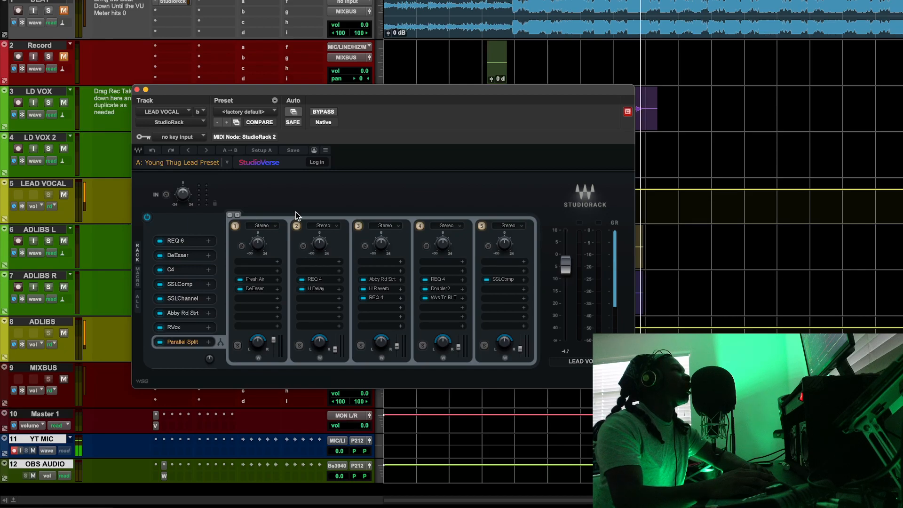
Step: Review the H-Reverb settings in the third parallel chain and close the plug-in
left_click(385, 290)
left_click_drag(388, 0, 391, 17)
left_click(524, 61)
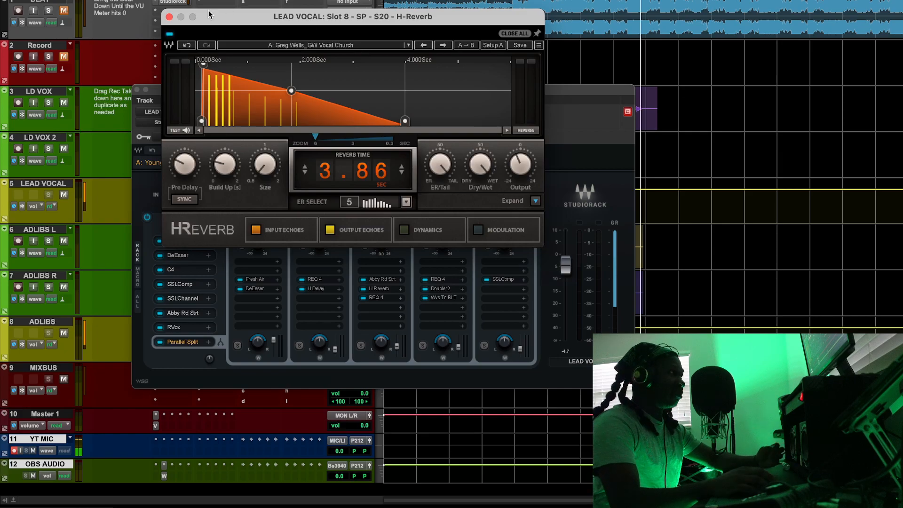
left_click(169, 17)
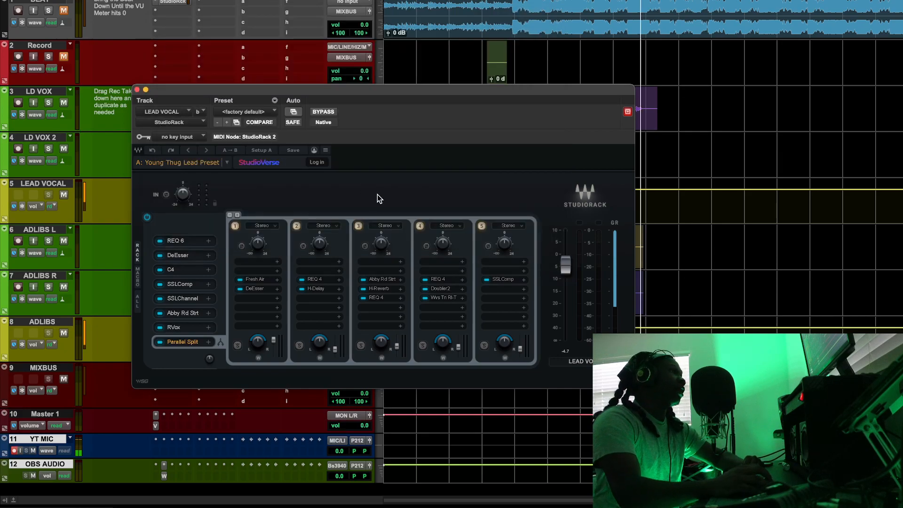
Step: Open Doubler2 and Waves Tune Real-Time from the fourth parallel chain, with the tuning window brought into view
left_click(442, 288)
left_click(438, 299)
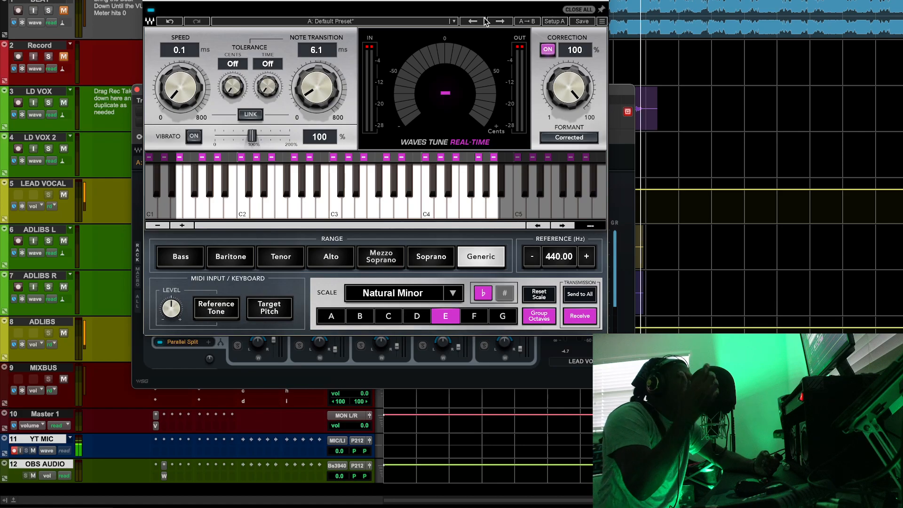
left_click_drag(544, 82, 577, 69)
Step: Play the vocal, compare Waves Tune Real-Time off and on, and return to the StudioRack window
key("space")
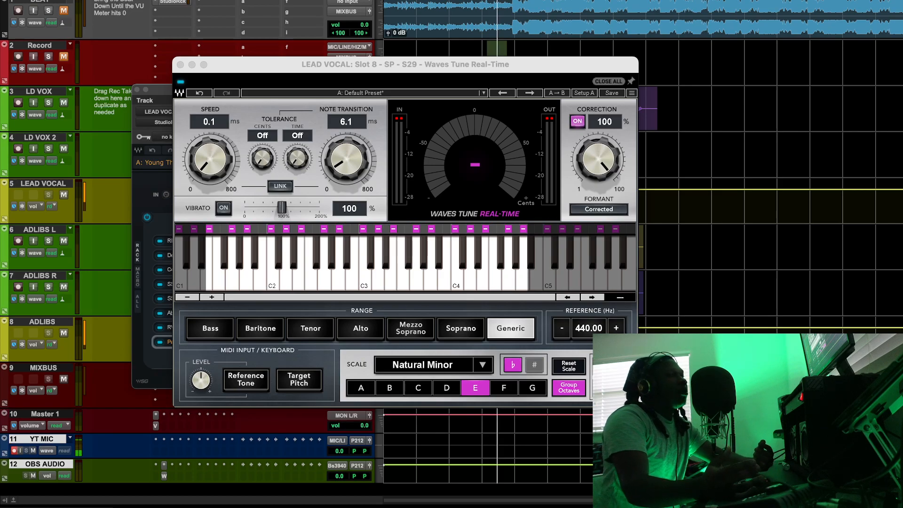
key("space")
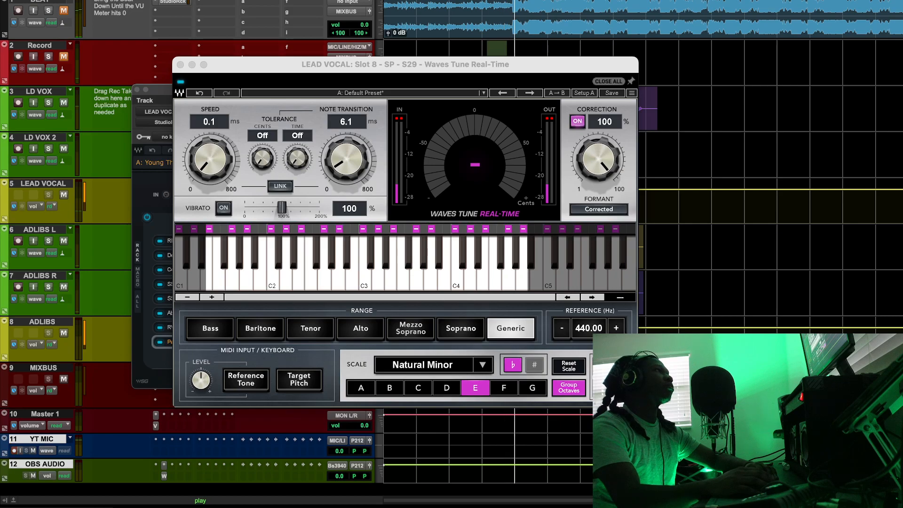
left_click(397, 123)
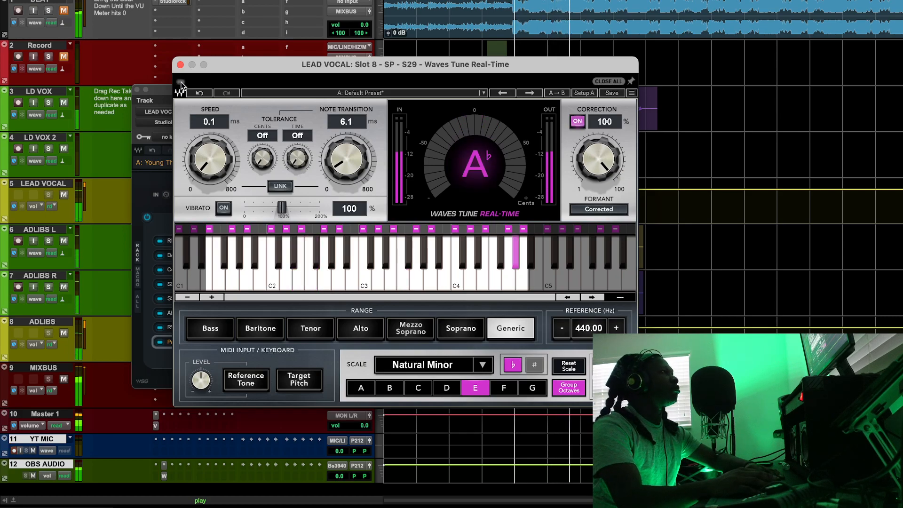
left_click(170, 101)
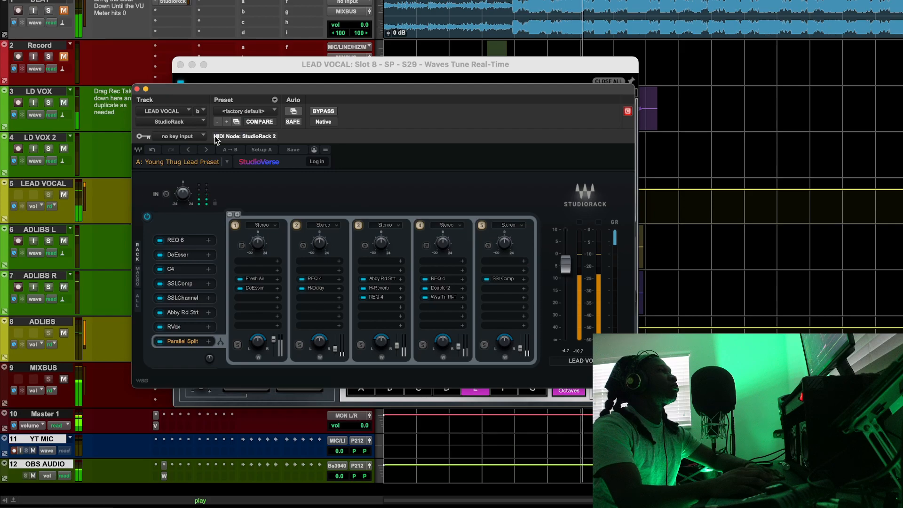
Step: Repeat the Waves Tune Real-Time off and on comparison with the fourth parallel chain's level temporarily raised, closing the plug-in
left_click_drag(458, 347, 459, 339)
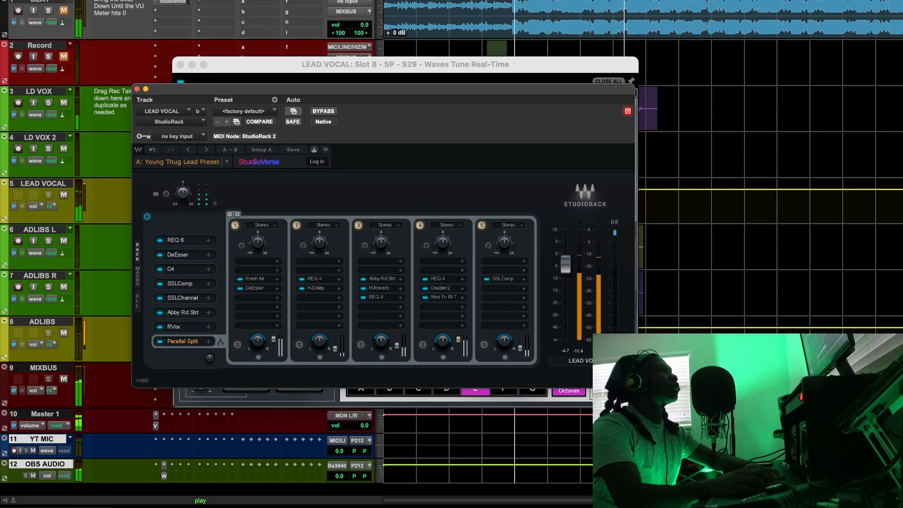
left_click(439, 296)
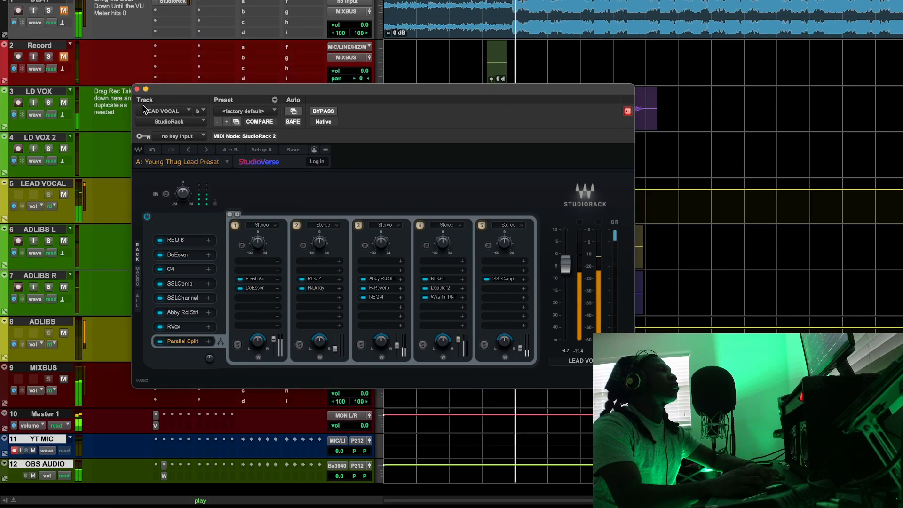
left_click(440, 297)
left_click(180, 83)
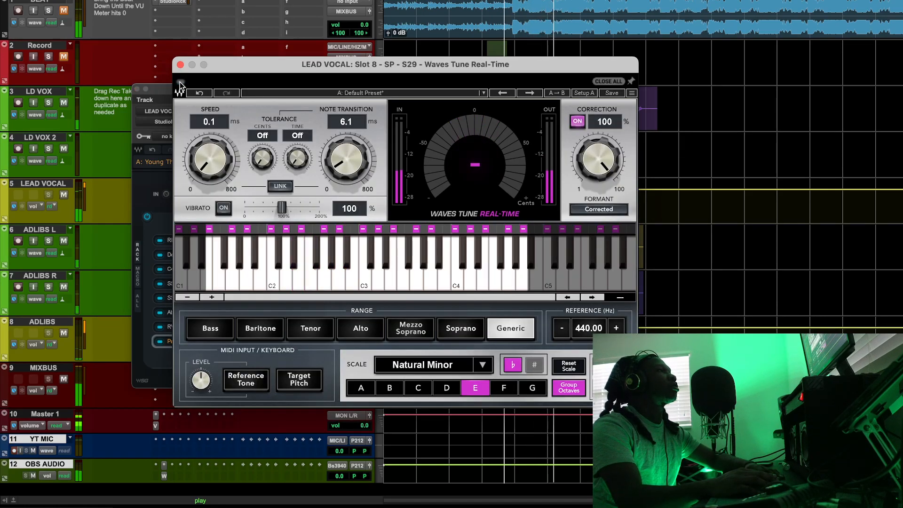
left_click(180, 65)
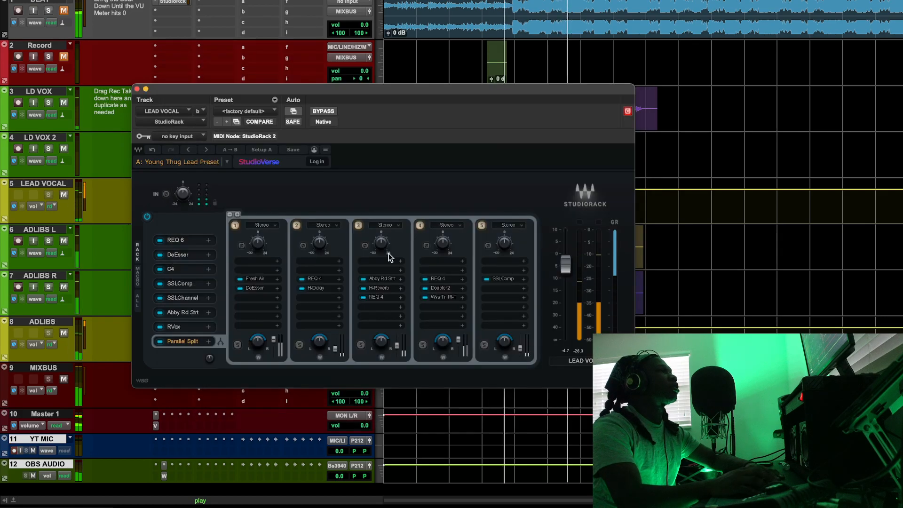
left_click_drag(458, 340, 458, 346)
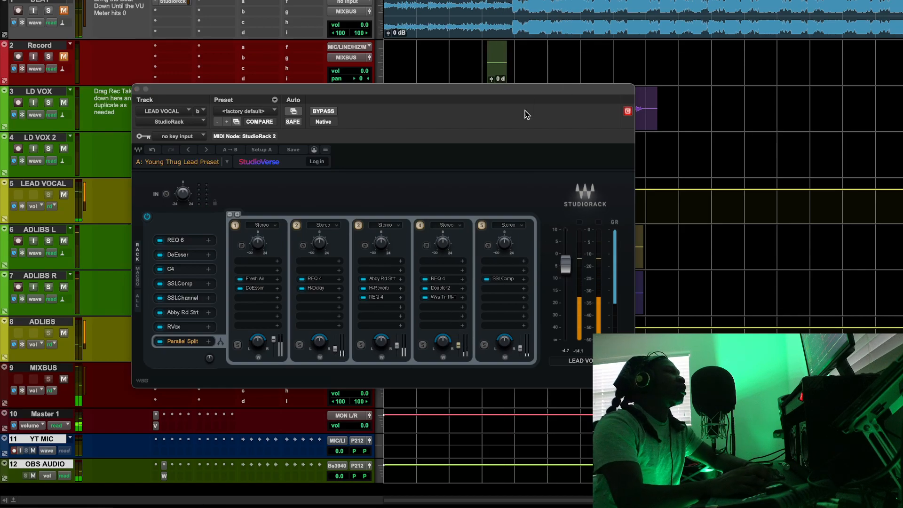
Step: Open SSLComp from the fifth parallel chain, bring its window fully into view and play the vocal
left_click(503, 279)
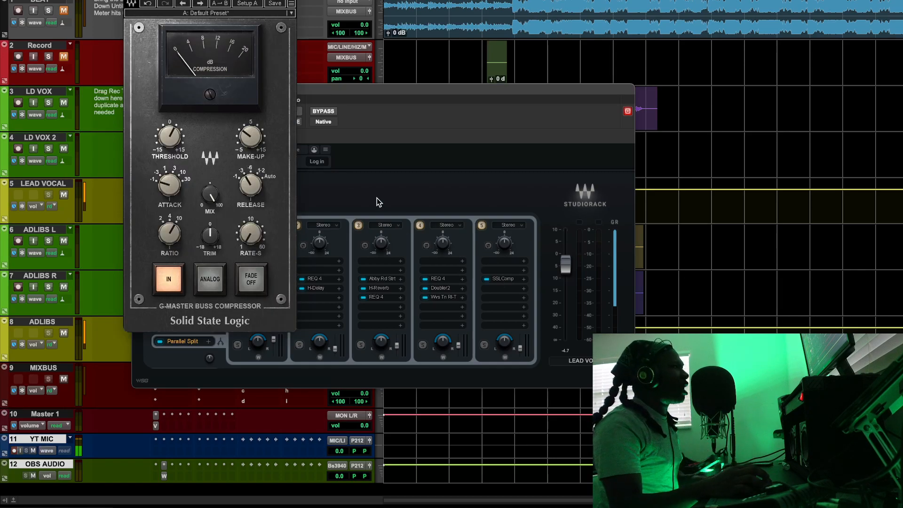
left_click_drag(247, 0, 389, 80)
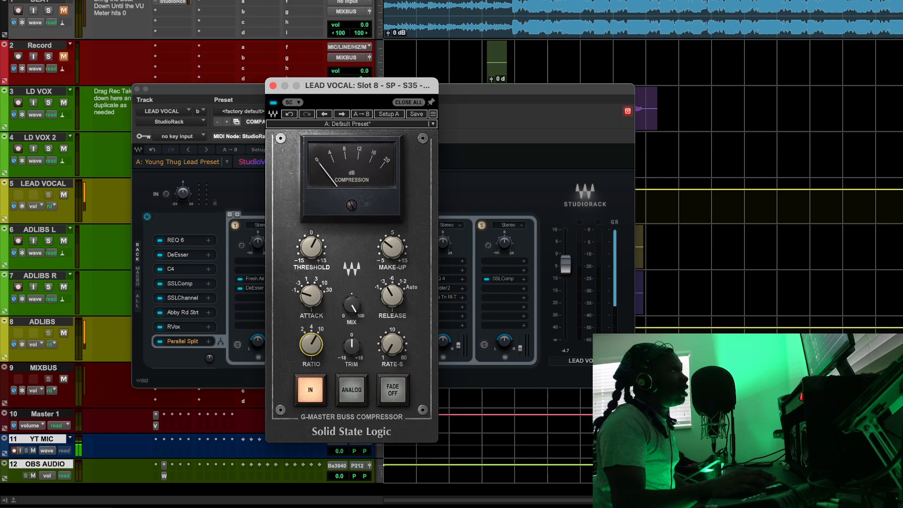
key("space")
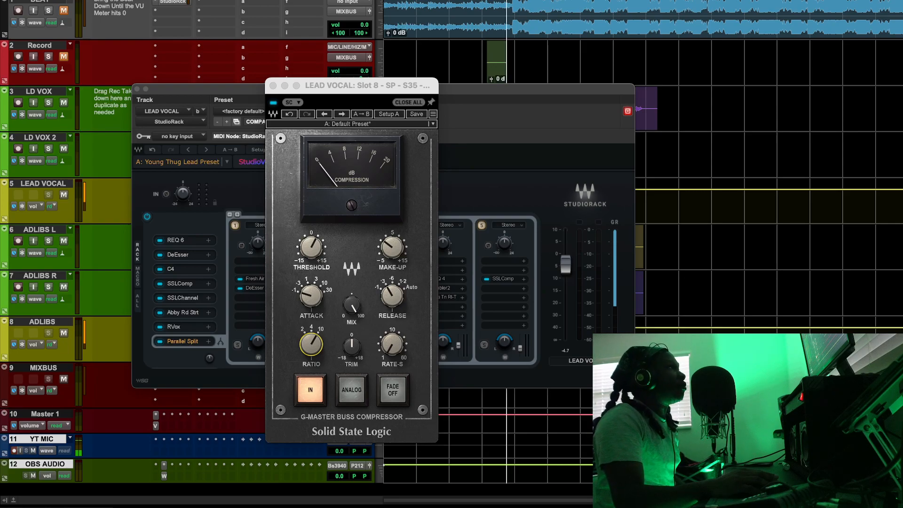
key("space")
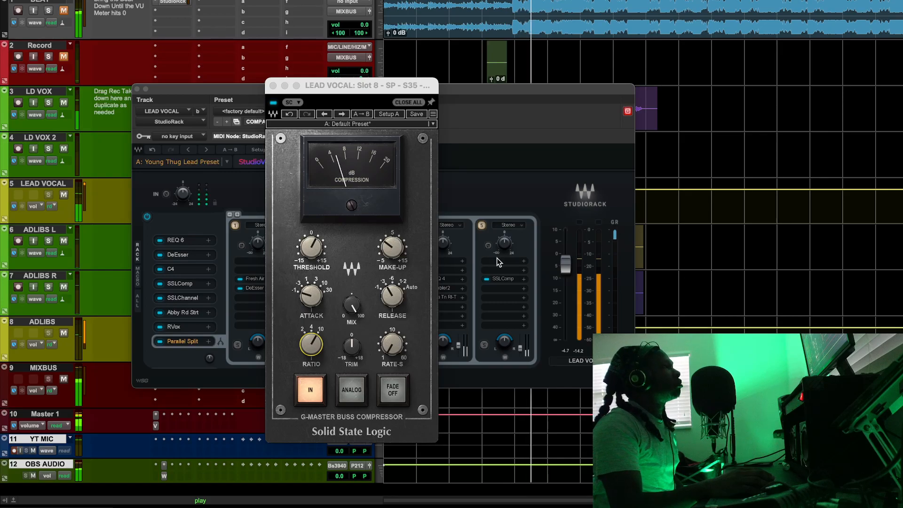
Step: Compare the fifth parallel chain off and on during playback, unmuting the beat to hear the difference in context
left_click(482, 226)
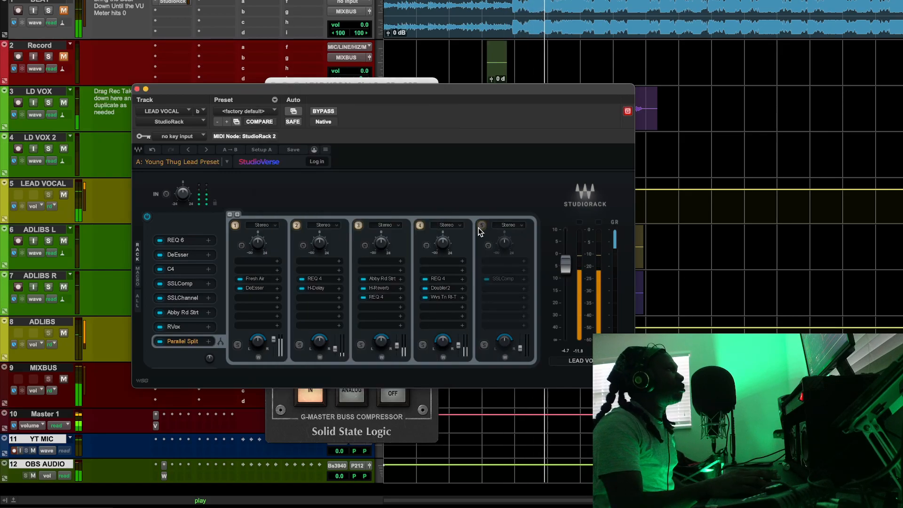
left_click_drag(390, 78, 355, 23)
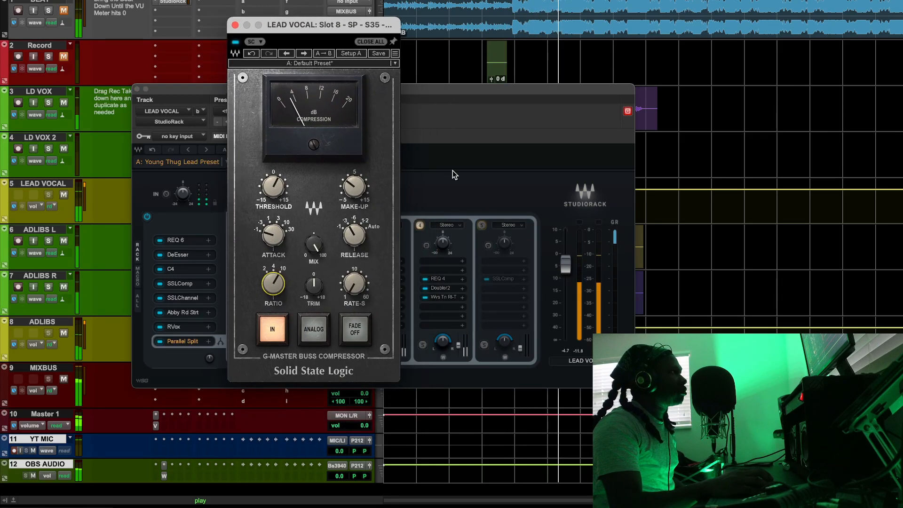
left_click(482, 226)
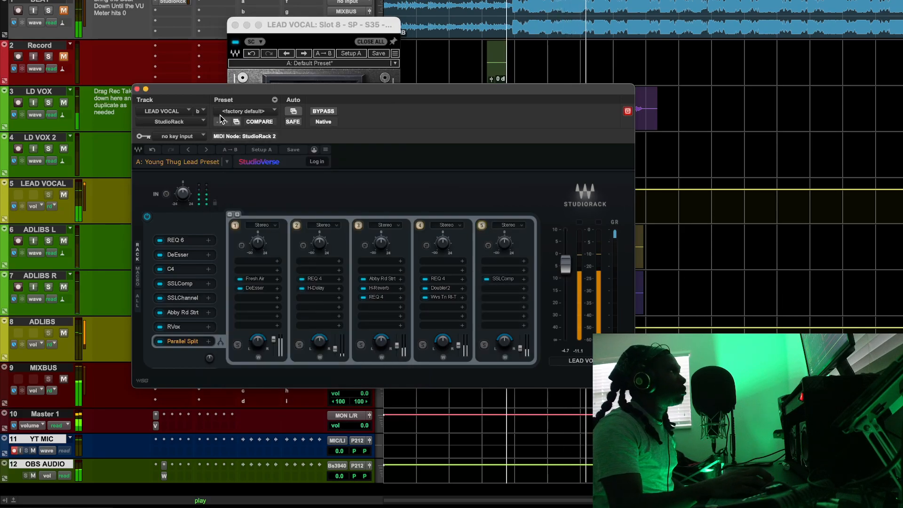
left_click(64, 10)
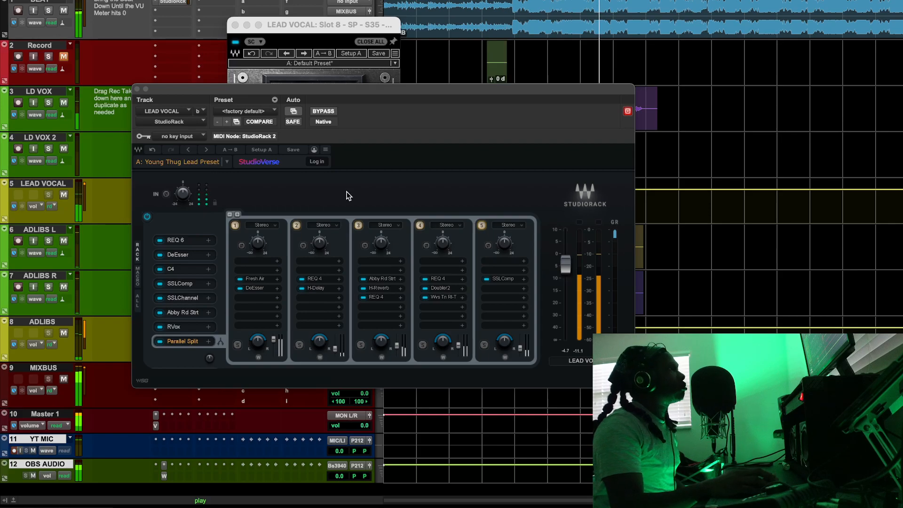
left_click(482, 226)
left_click(481, 226)
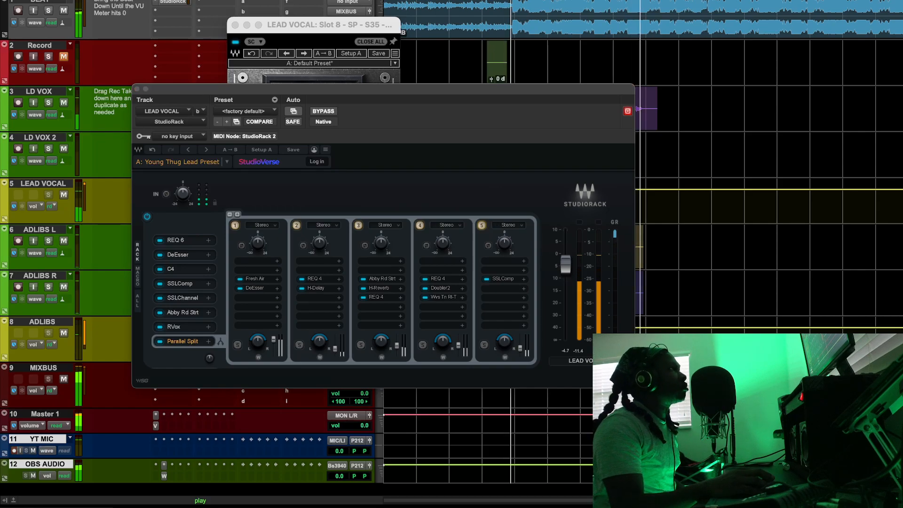
Step: Mute the ad-lib tracks, repeat the fifth parallel chain's off and on comparison, and close the SSLComp and StudioRack windows
left_click(63, 333)
left_click(64, 287)
left_click(63, 241)
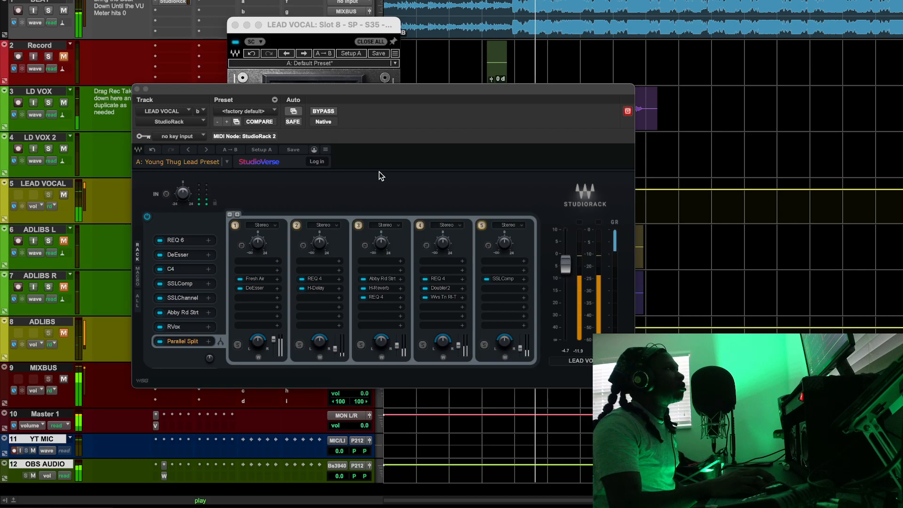
left_click(482, 225)
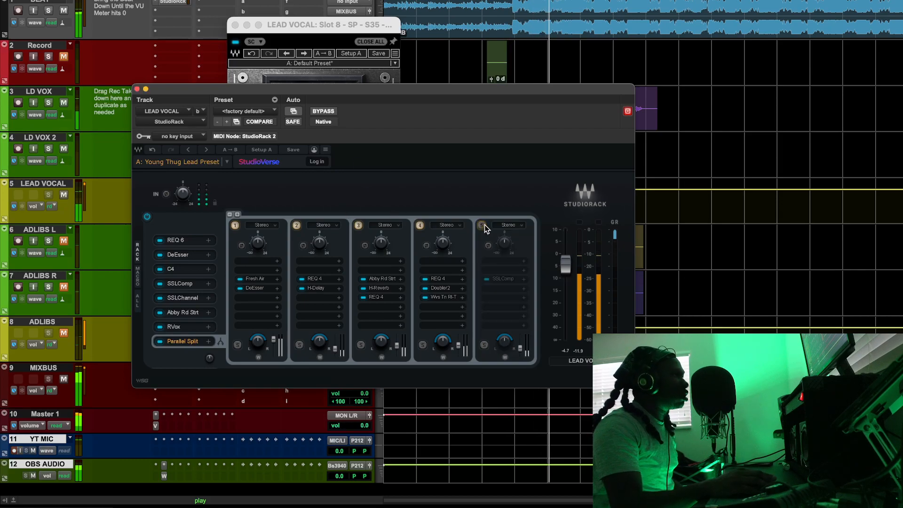
left_click(481, 225)
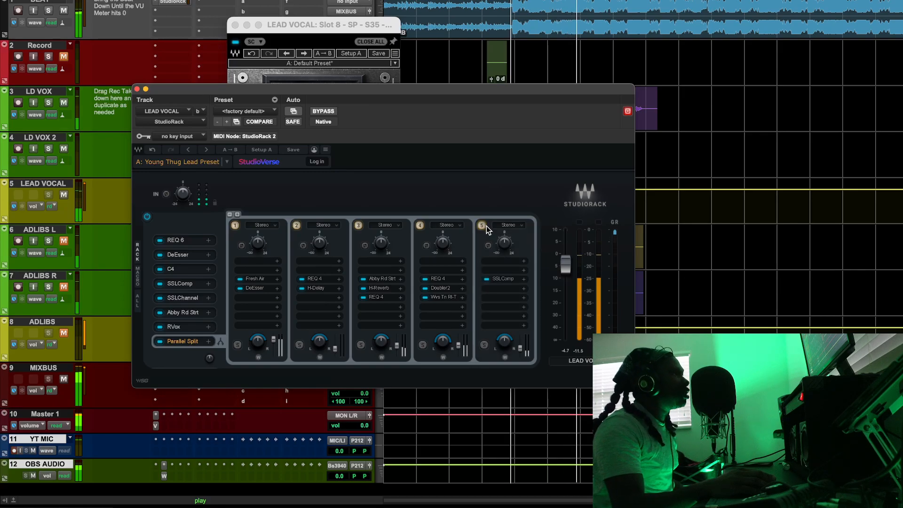
left_click(235, 24)
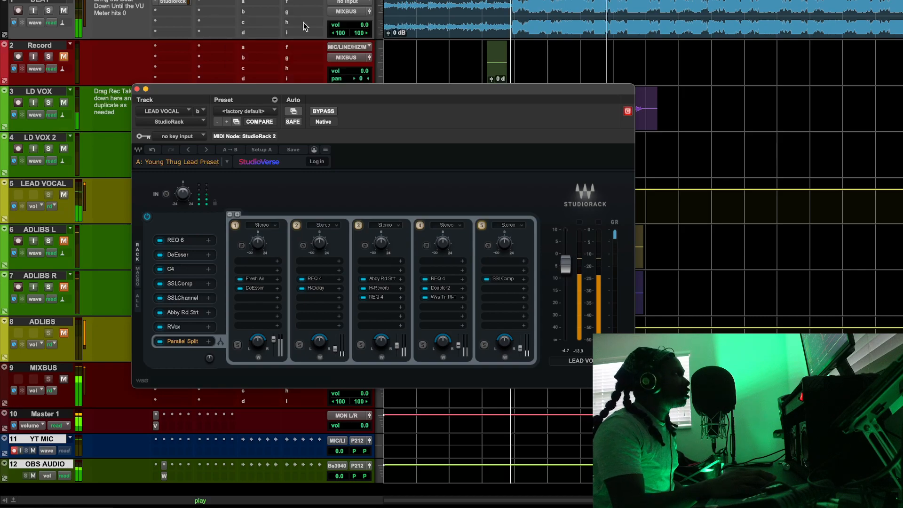
left_click(137, 89)
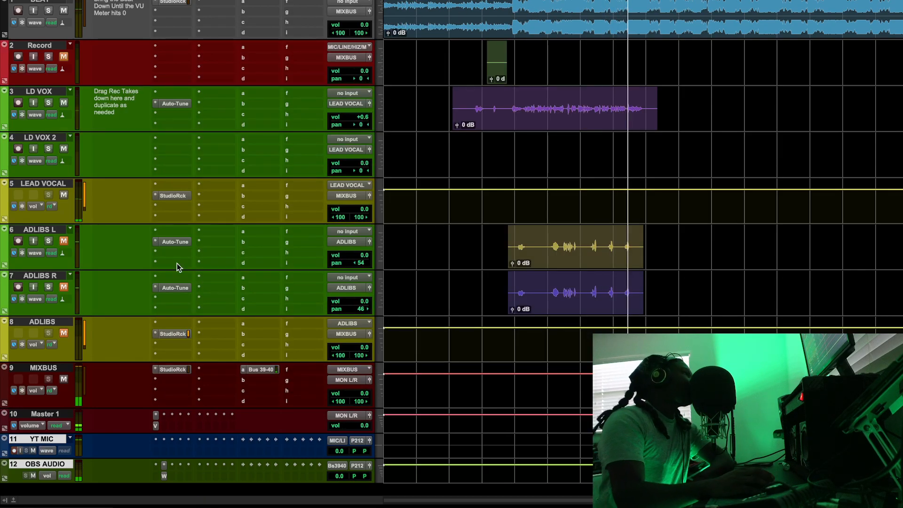
Step: Unmute the ad-lib tracks, mute the beat, and briefly view the StudioRack on the ADLIBS track
left_click(64, 286)
left_click(63, 240)
left_click(64, 10)
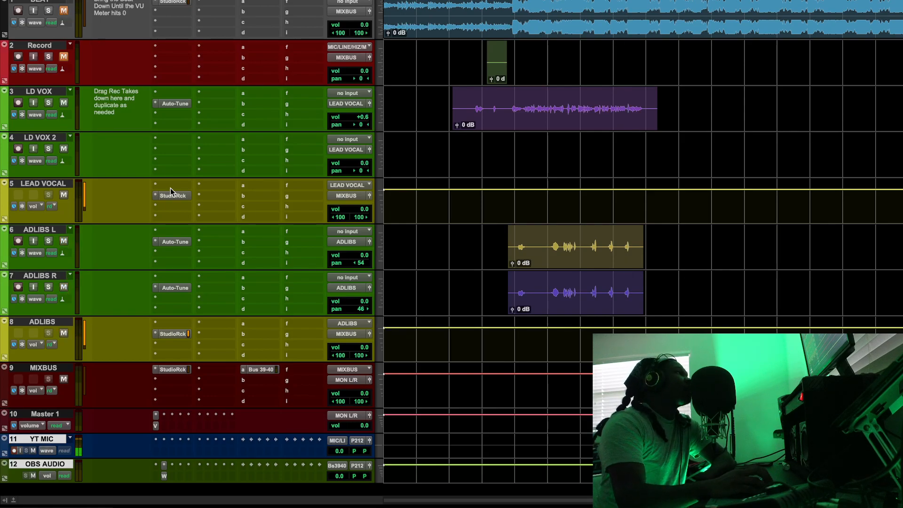
left_click(183, 334)
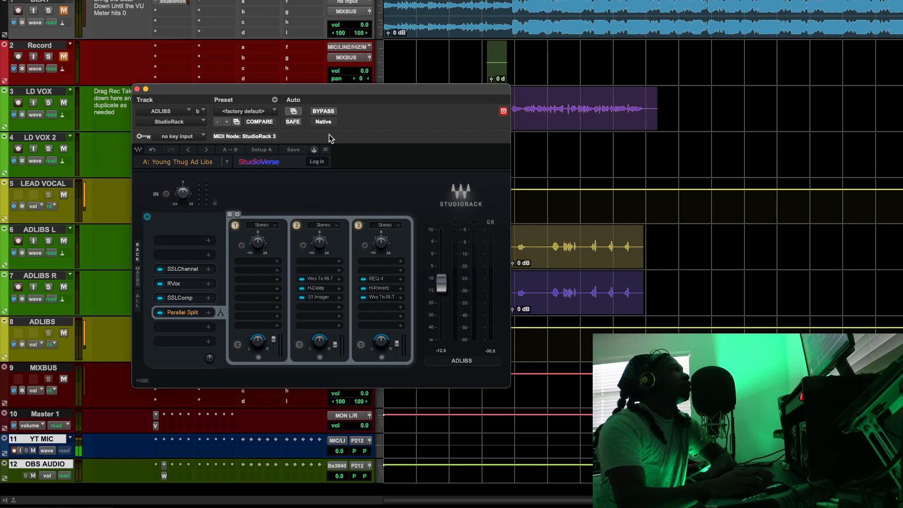
left_click(137, 88)
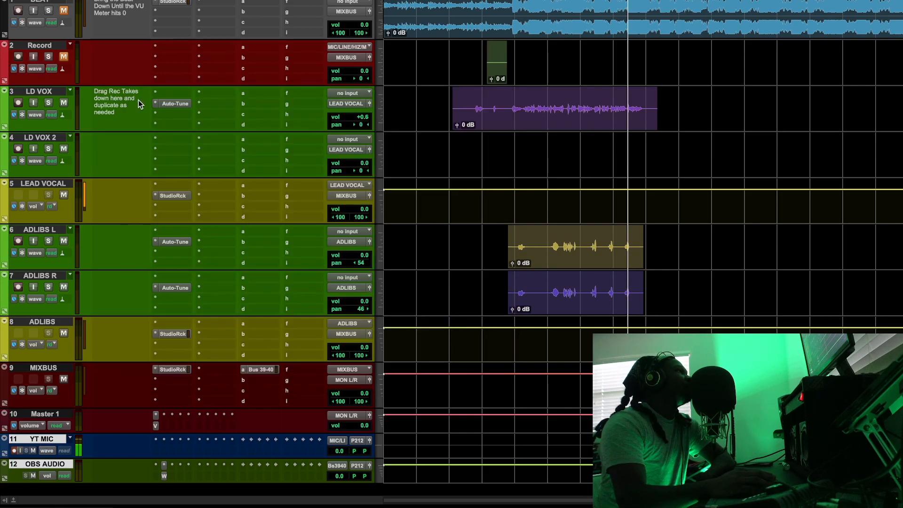
Step: Reopen the LEAD VOCAL StudioRack to review SSLComp's make-up gain and the fifth parallel chain's level, closing both windows
left_click(183, 196)
left_click(509, 281)
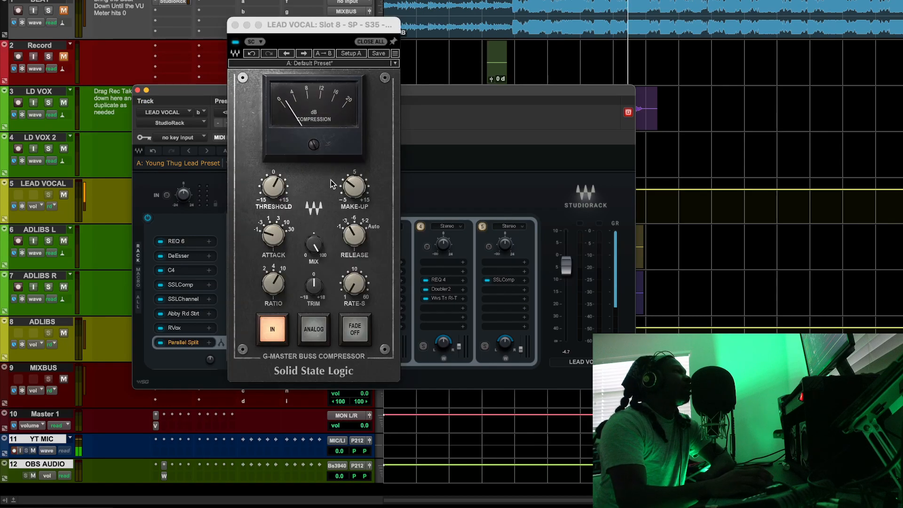
left_click(356, 186)
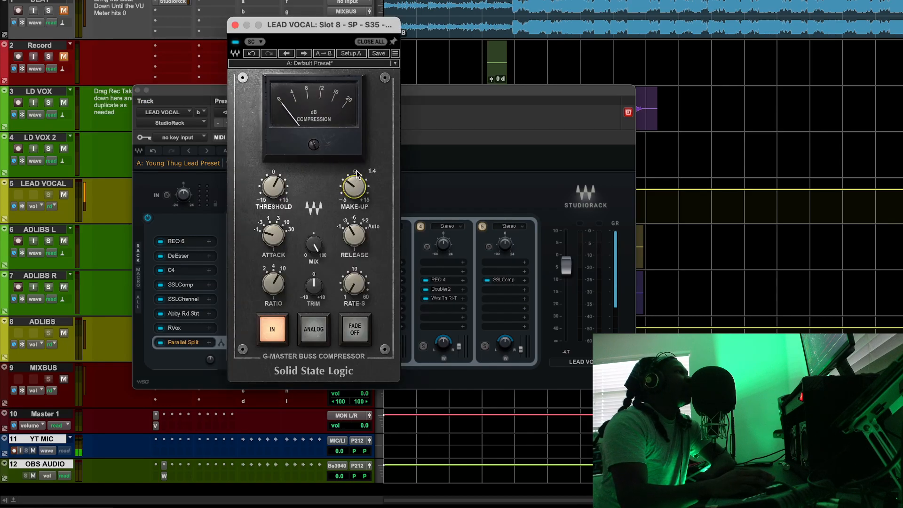
left_click(523, 350)
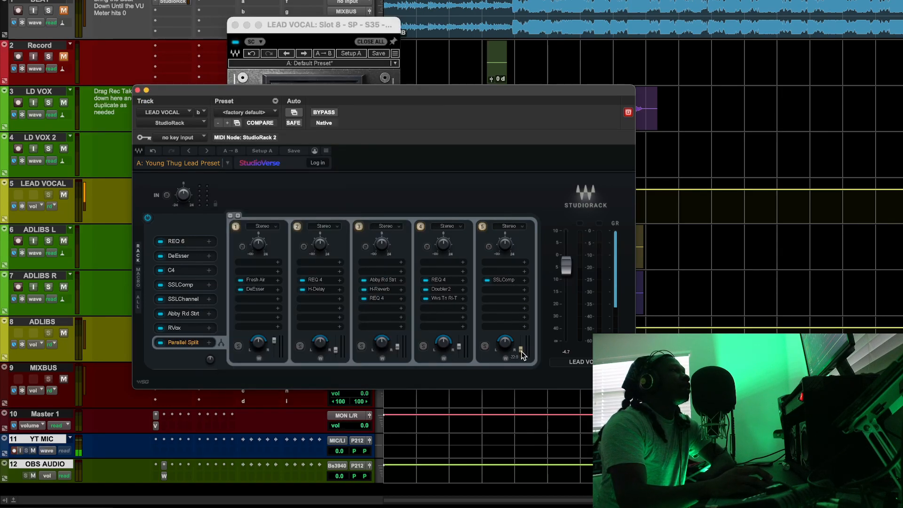
left_click(350, 46)
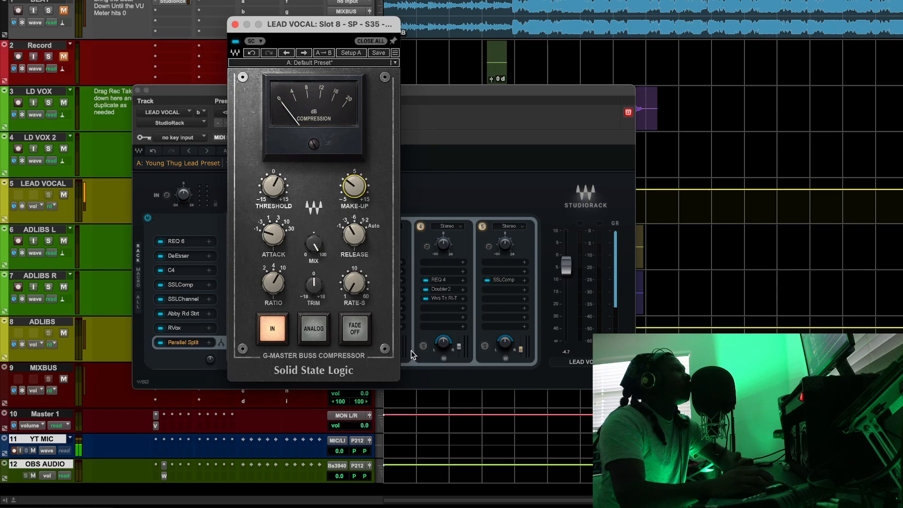
left_click(522, 352)
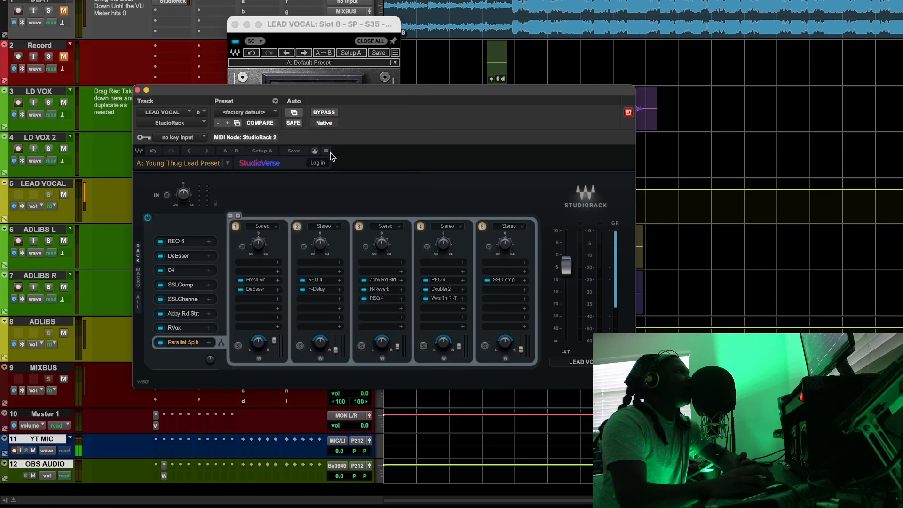
left_click_drag(344, 26, 342, 32)
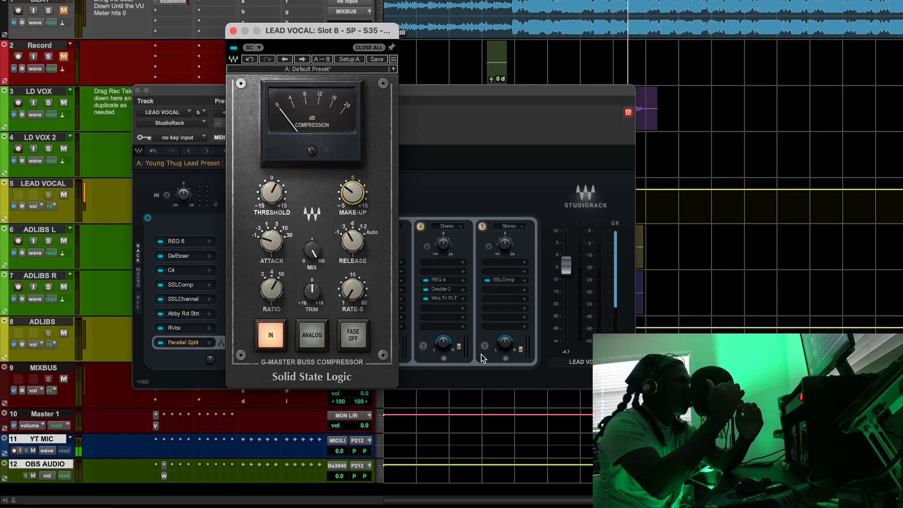
left_click(233, 31)
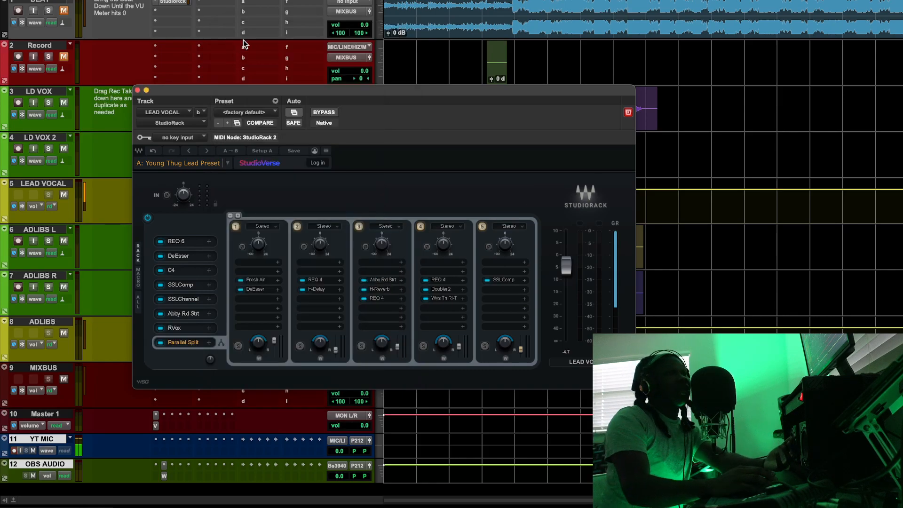
left_click(138, 90)
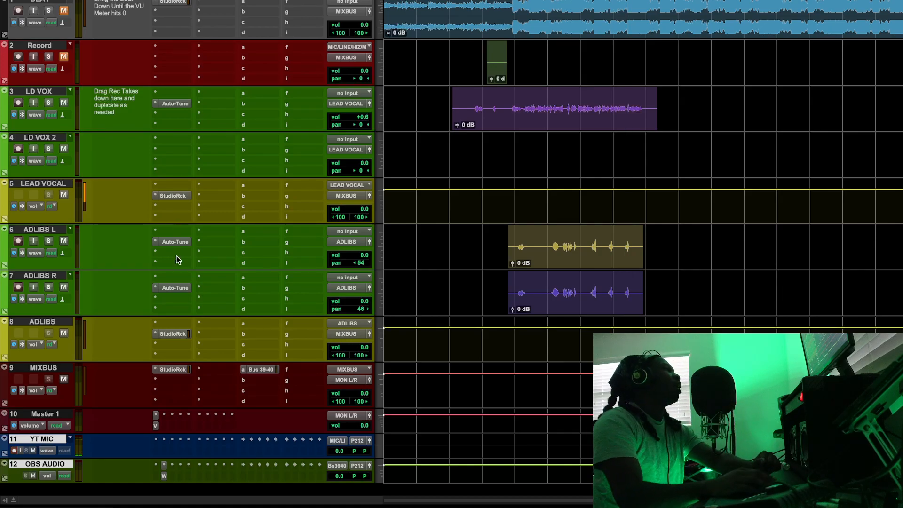
Step: Open SSLChannel from the ADLIBS track's StudioRack and review its EQ and compression settings
left_click(184, 334)
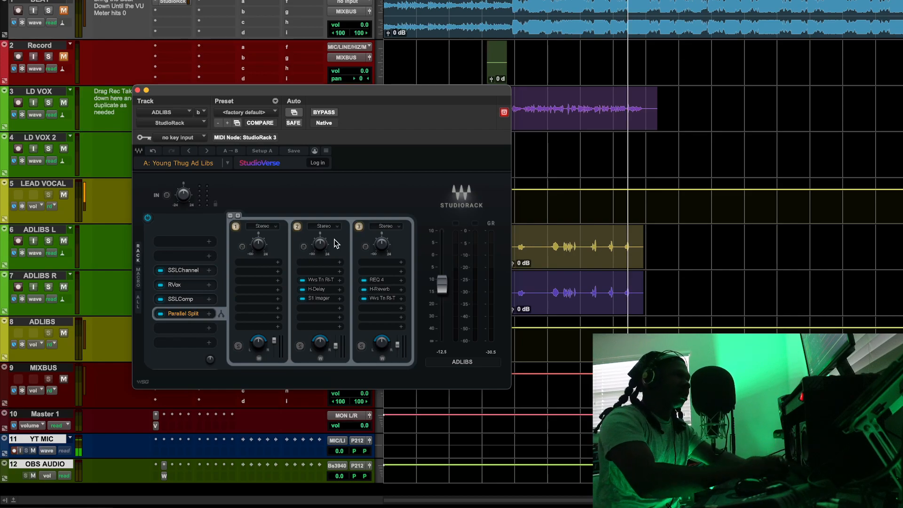
left_click(183, 269)
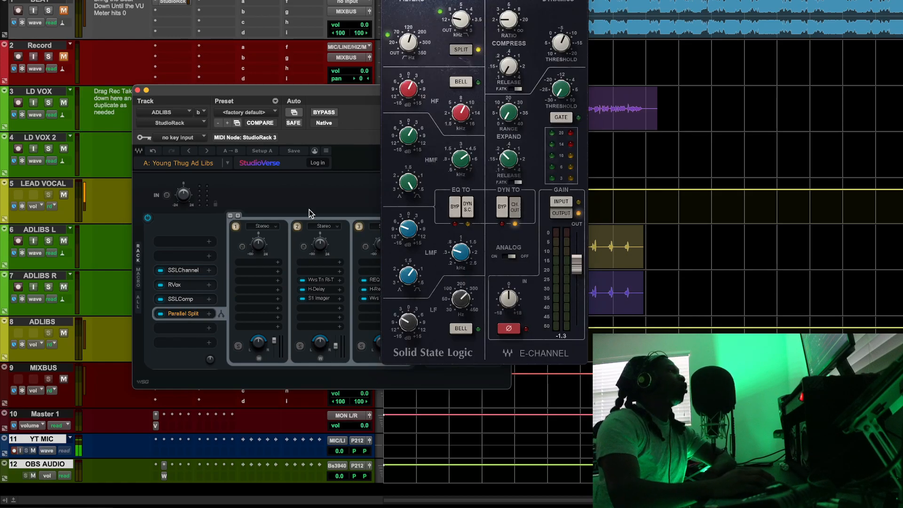
left_click_drag(526, 0, 441, 11)
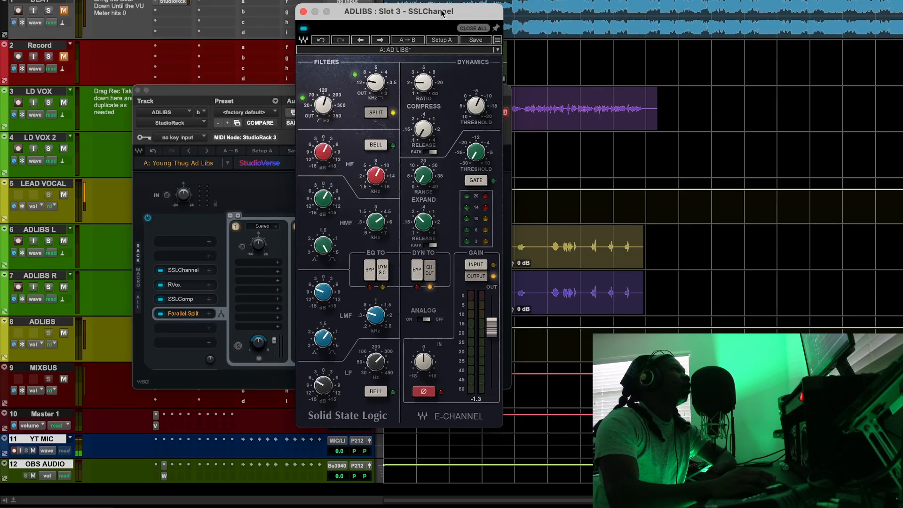
left_click(323, 385)
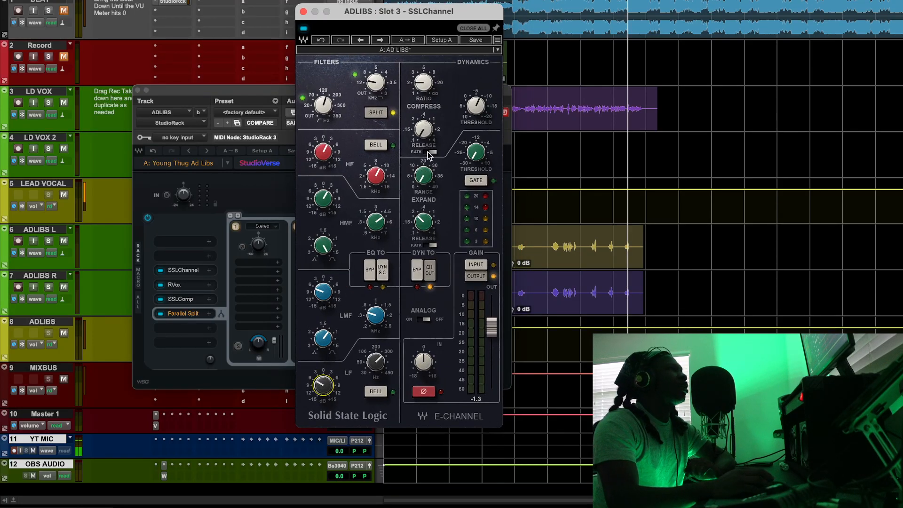
mouse_move(422, 78)
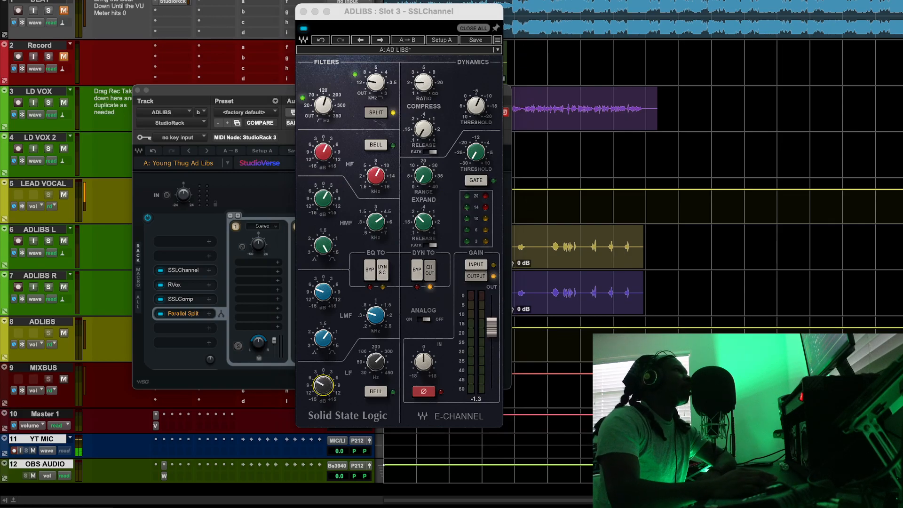
Step: Open RVox from the ADLIBS StudioRack, review its gate and compression during playback, and close the plug-in
left_click(184, 286)
left_click_drag(474, 44, 296, 61)
left_click_drag(451, 97, 433, 92)
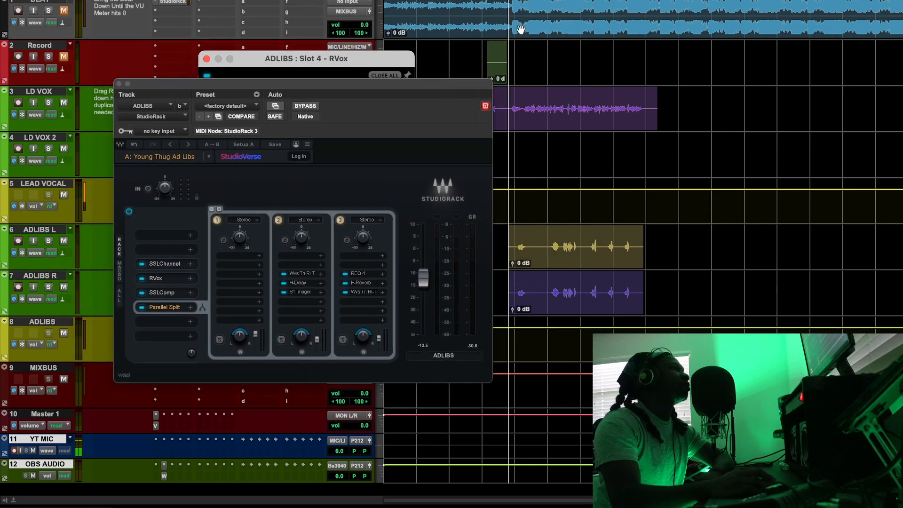
key("space")
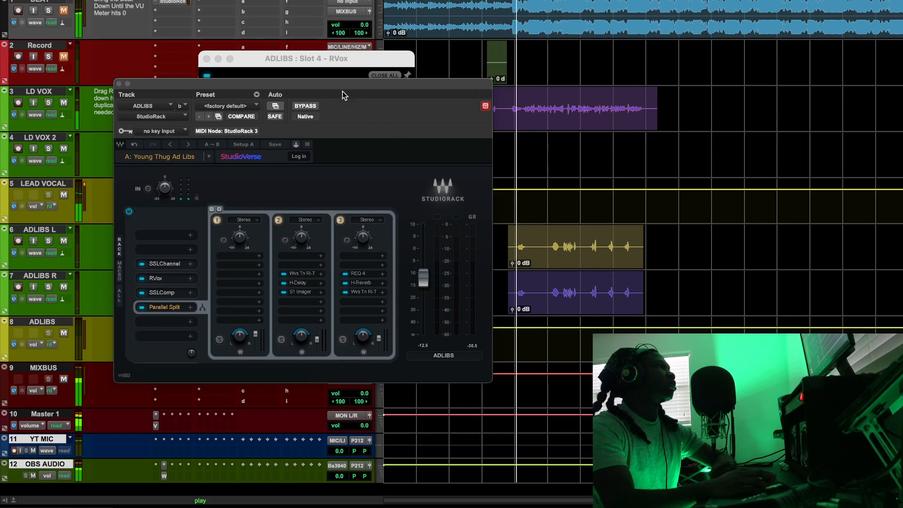
left_click(337, 56)
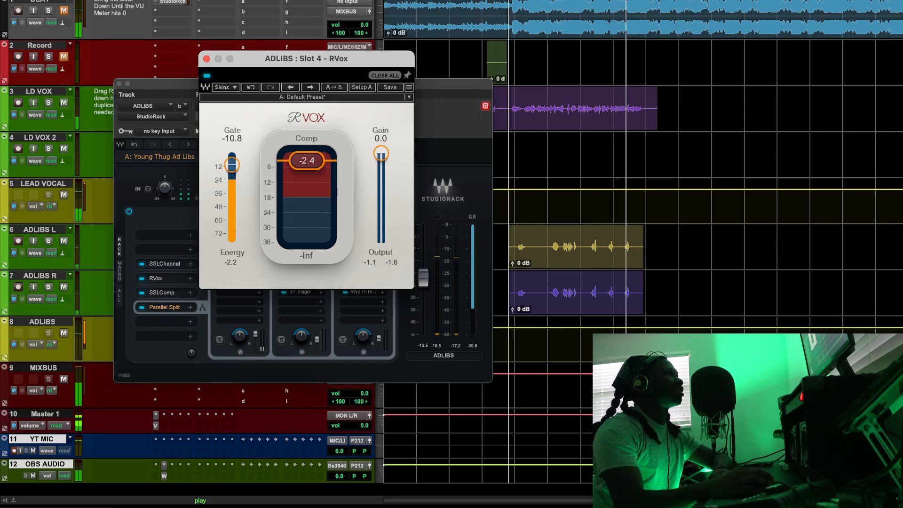
left_click(548, 10)
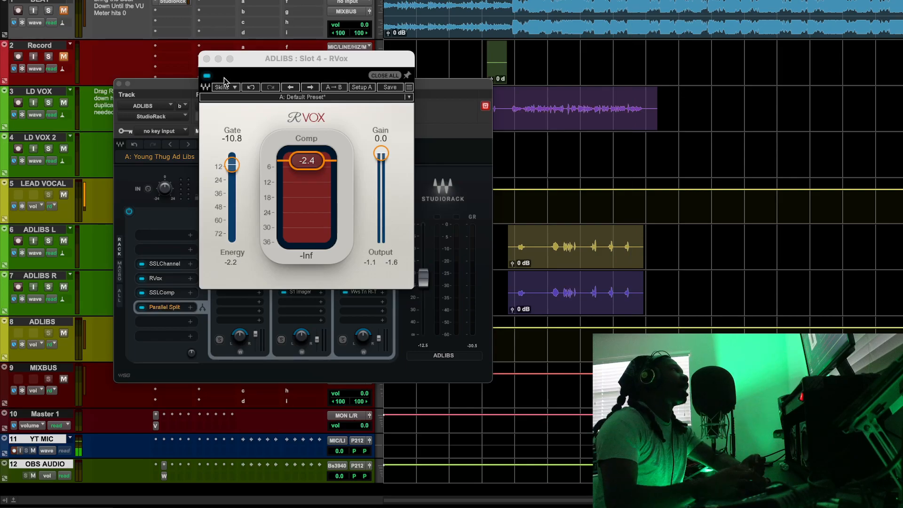
left_click(207, 58)
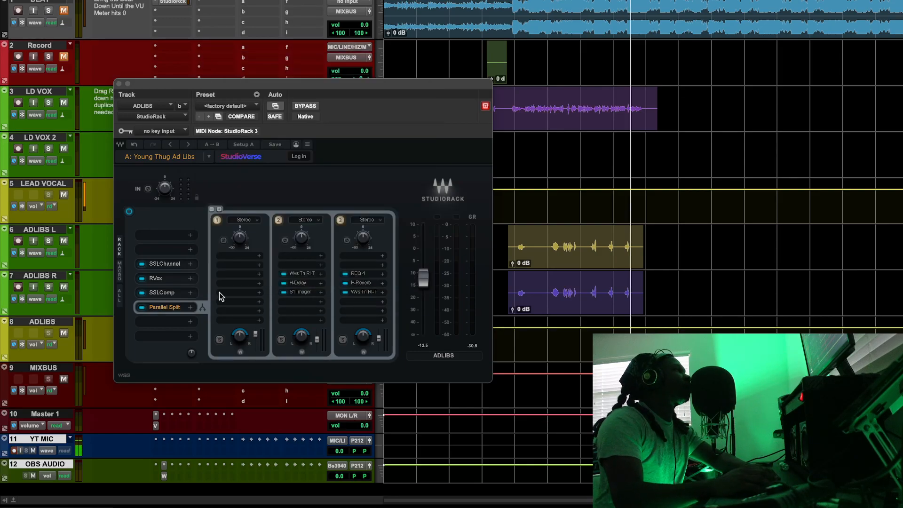
Step: Review SSLComp in the ADLIBS StudioRack along with the second parallel chain's Waves Tune Real-Time and H-Delay, closing the plug-in windows
left_click(172, 292)
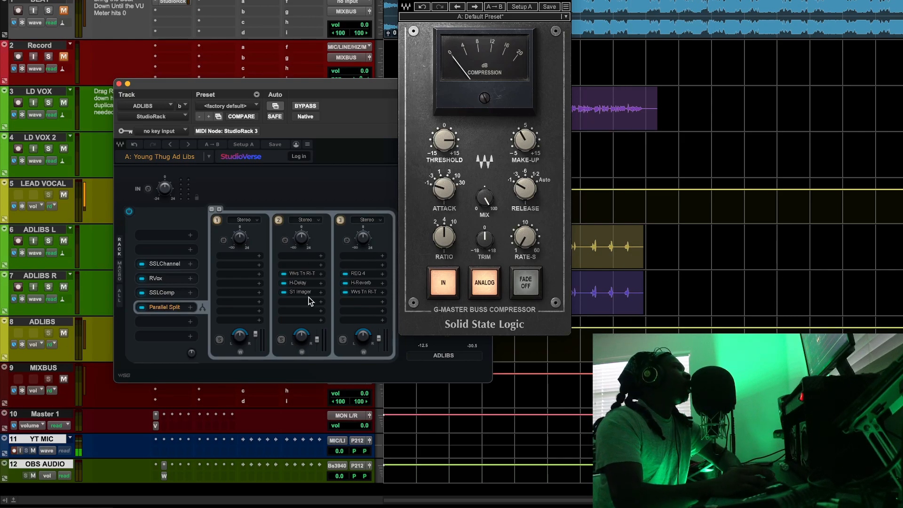
left_click(306, 273)
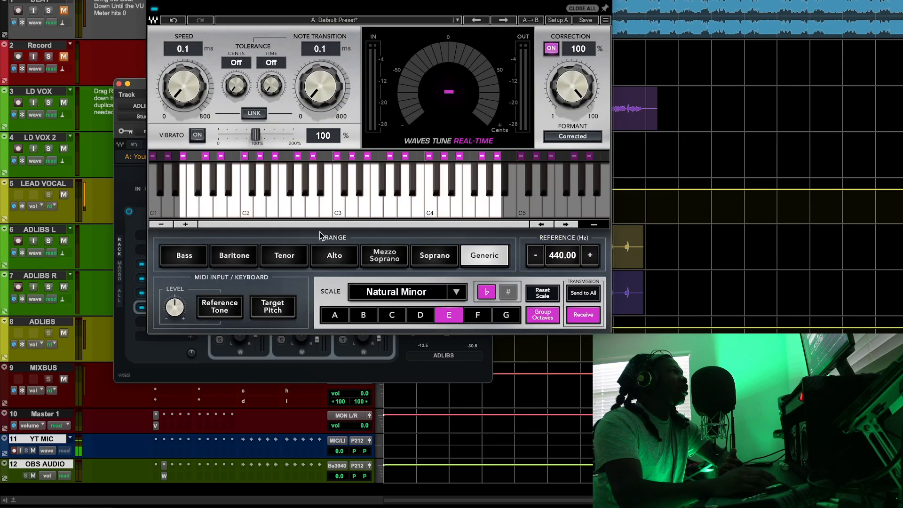
key("Escape")
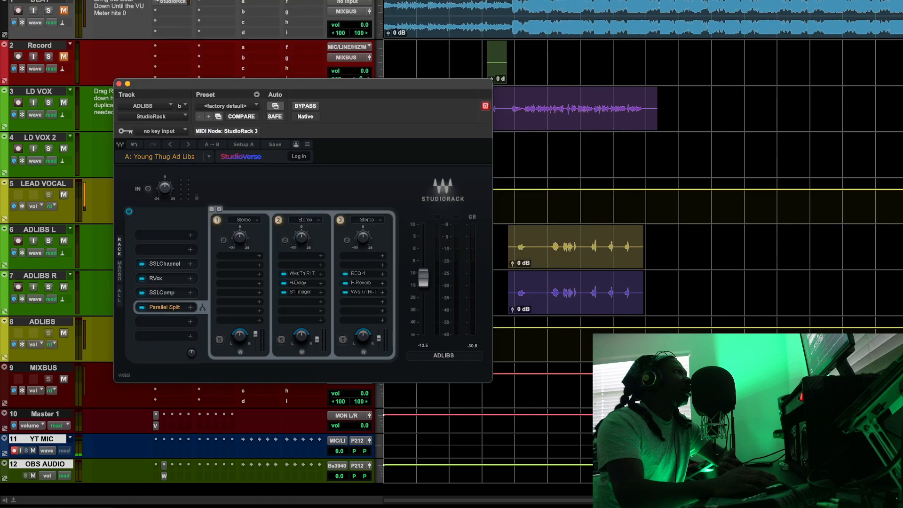
left_click(298, 283)
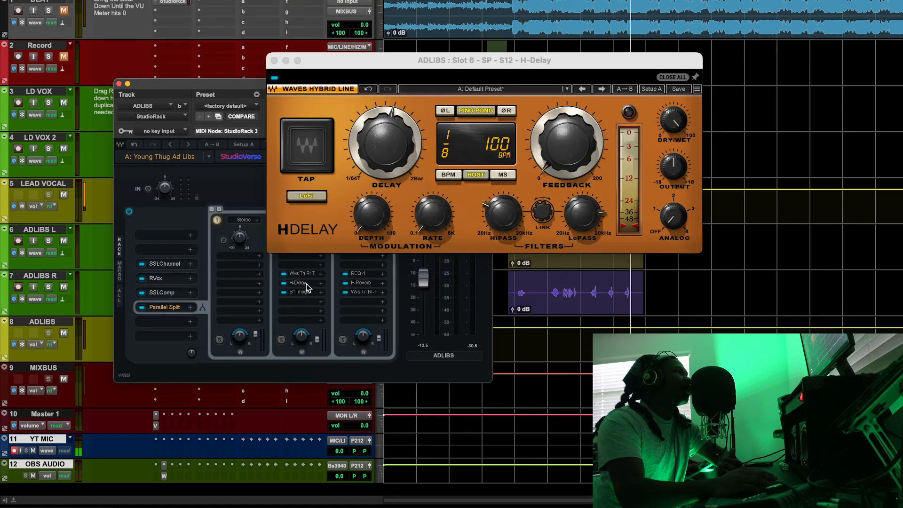
left_click(308, 276)
left_click(307, 273)
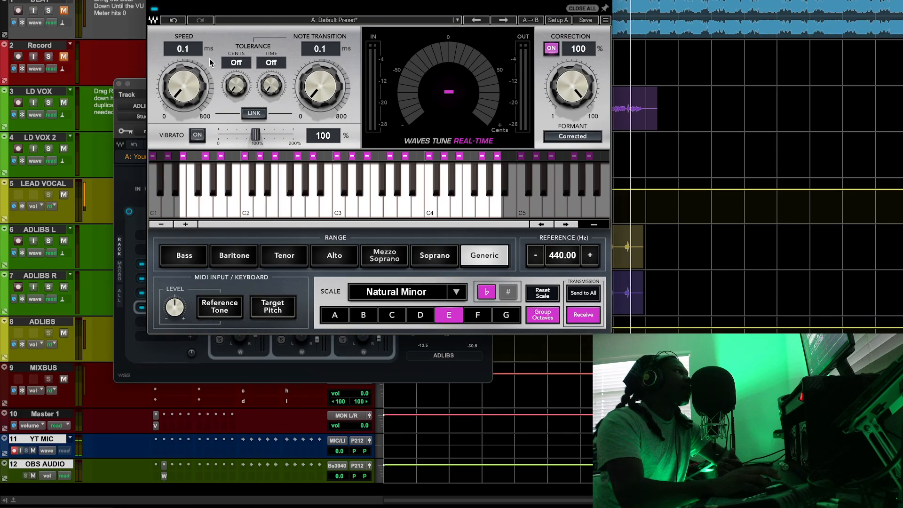
left_click(155, 1)
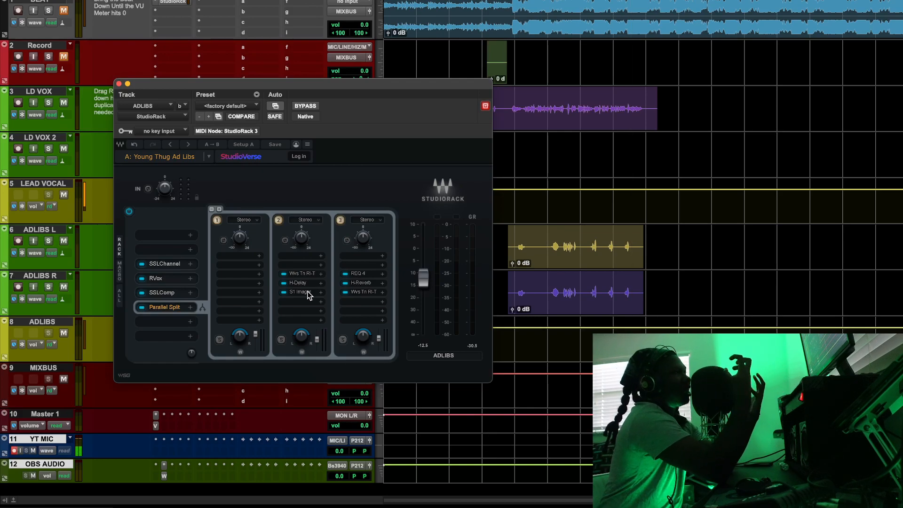
Step: Play back the ad-lib section and compare it with the second parallel chain's Waves Tune Real-Time bypassed and re-enabled
left_click(534, 155)
key("space")
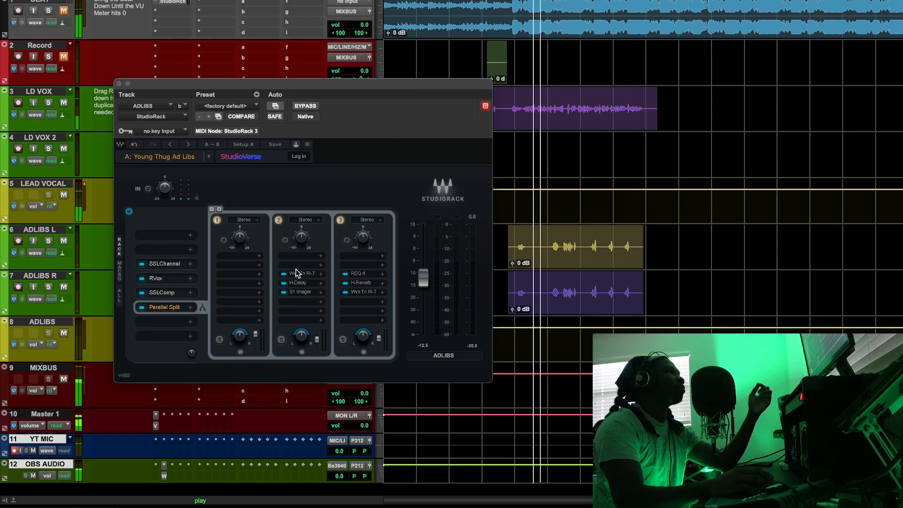
left_click(284, 273)
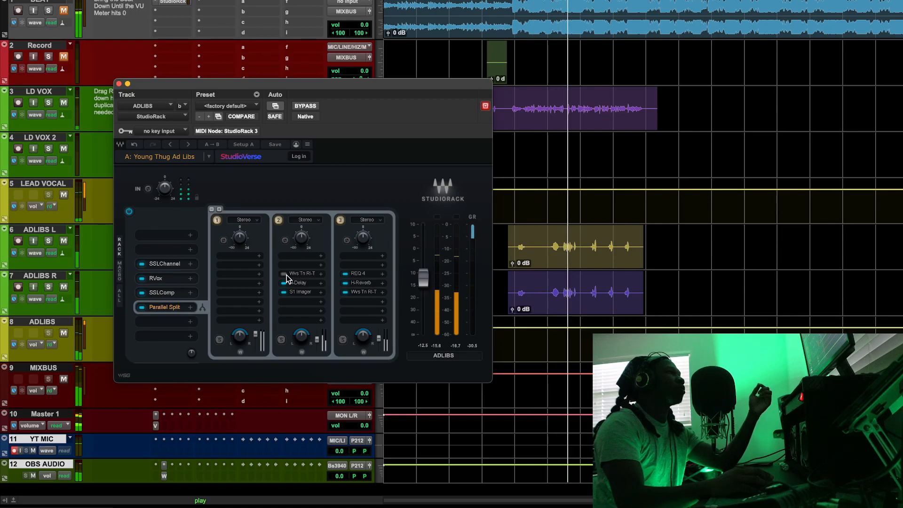
left_click(285, 273)
left_click(285, 274)
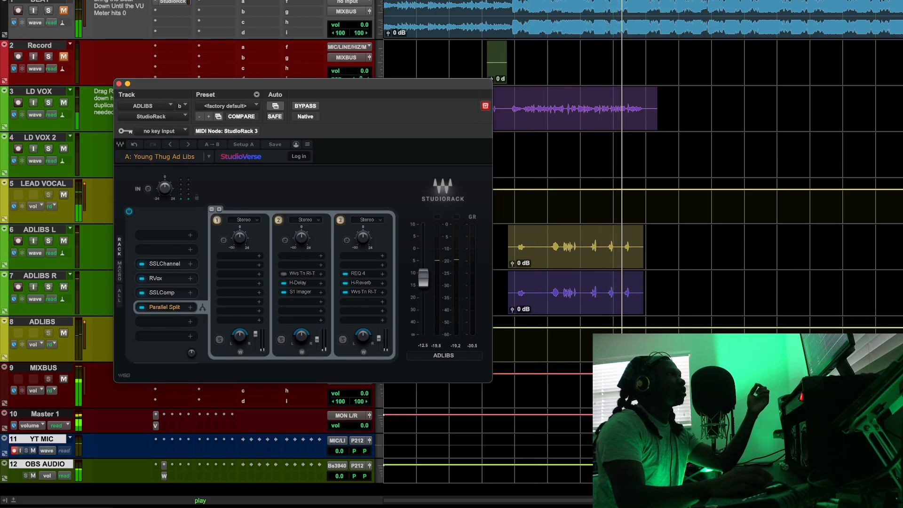
left_click(583, 240)
key("space")
key("space")
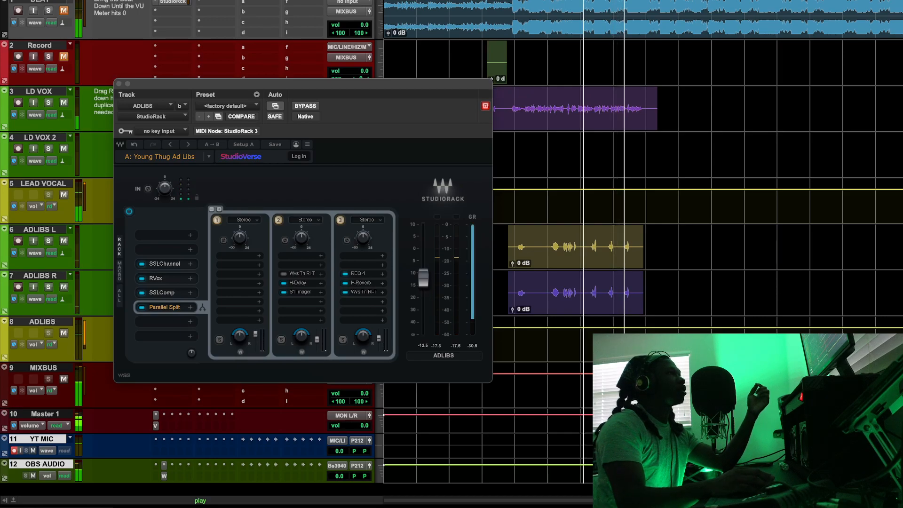
key("space")
key("space")
left_click(283, 273)
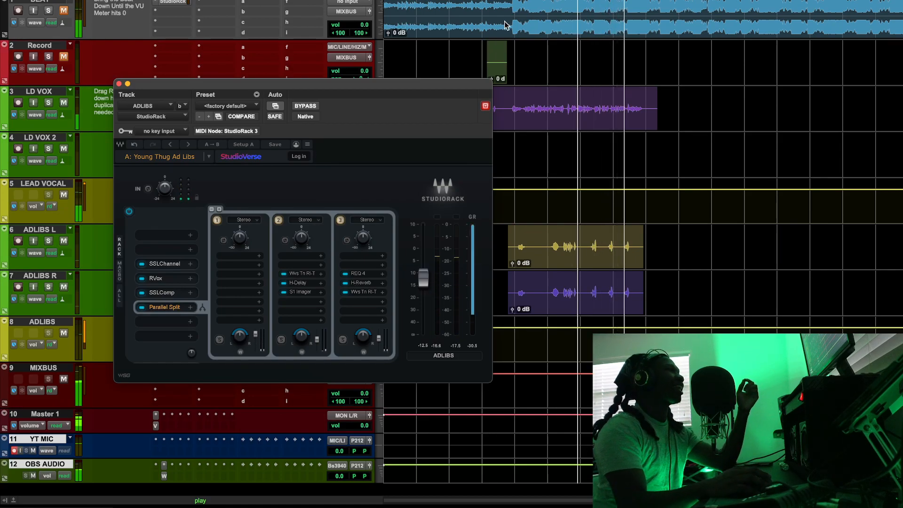
key("space")
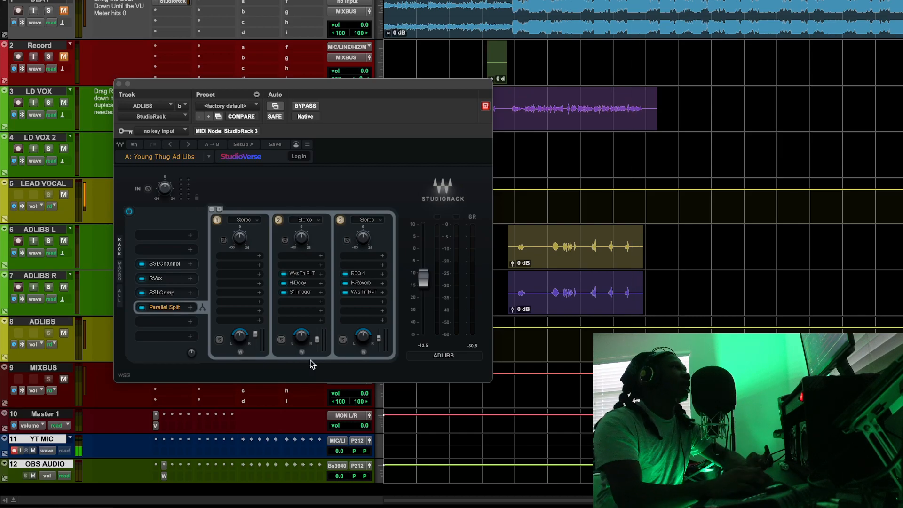
Step: Review Waves Tune Real-Time and H-Reverb in the ADLIBS StudioRack's third parallel chain, closing their windows
left_click(368, 292)
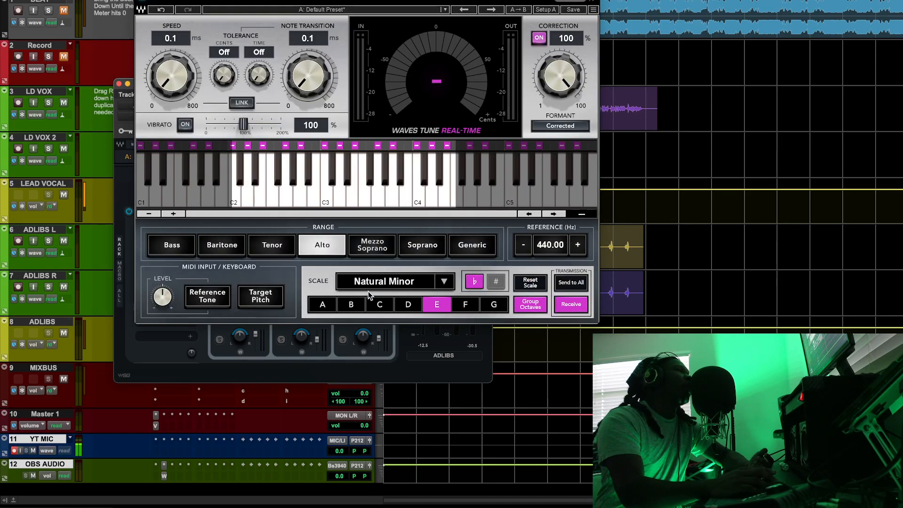
left_click_drag(354, 1, 634, 63)
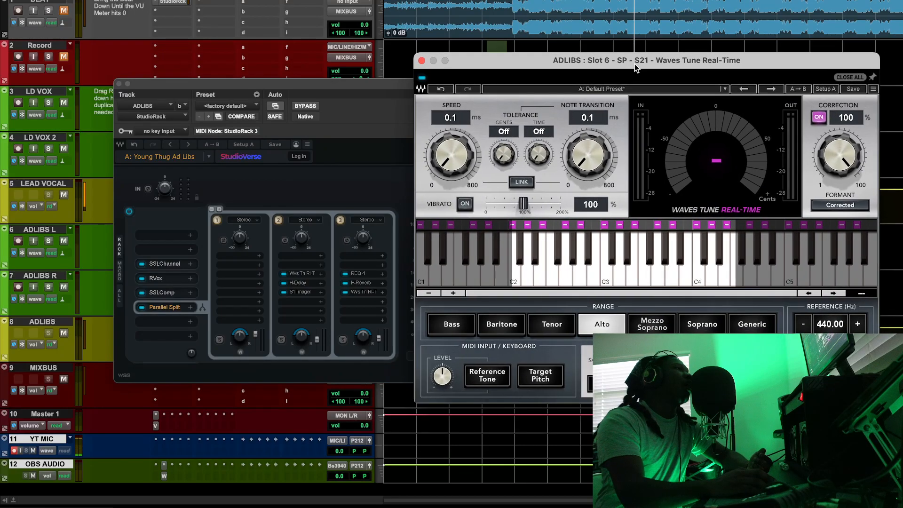
left_click(359, 285)
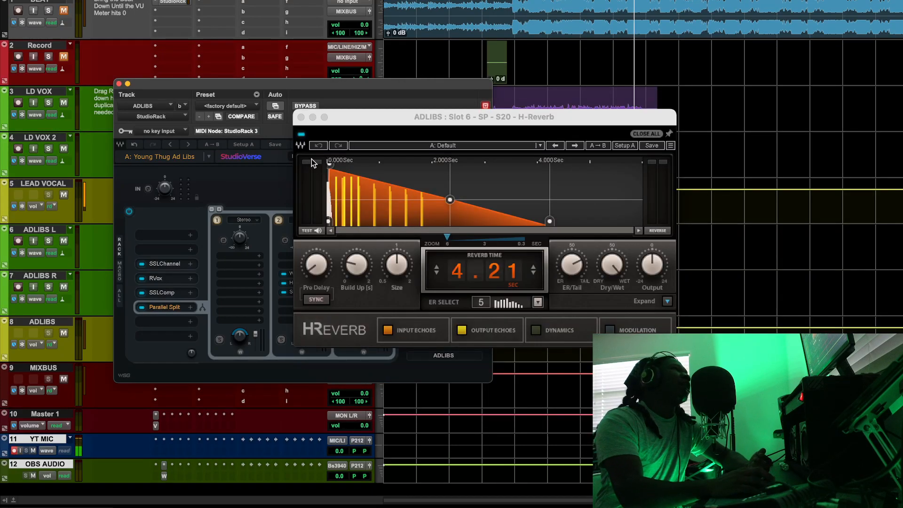
left_click(304, 116)
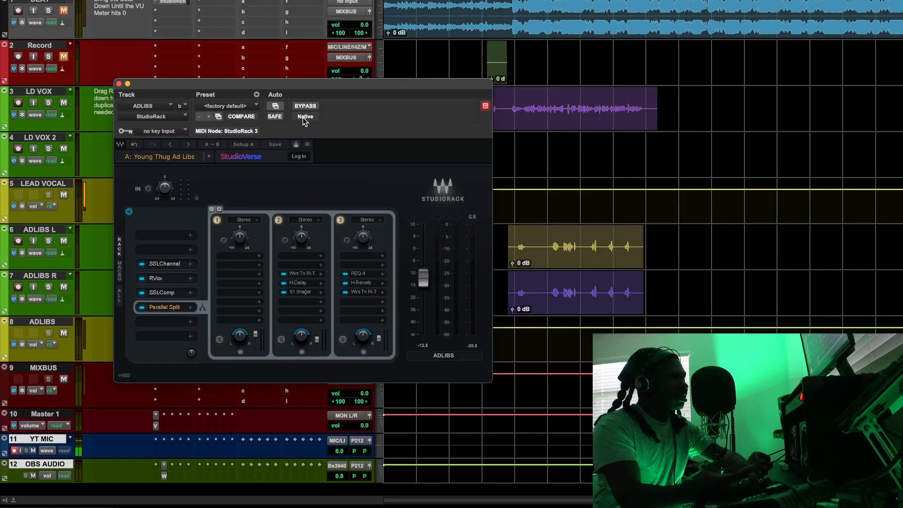